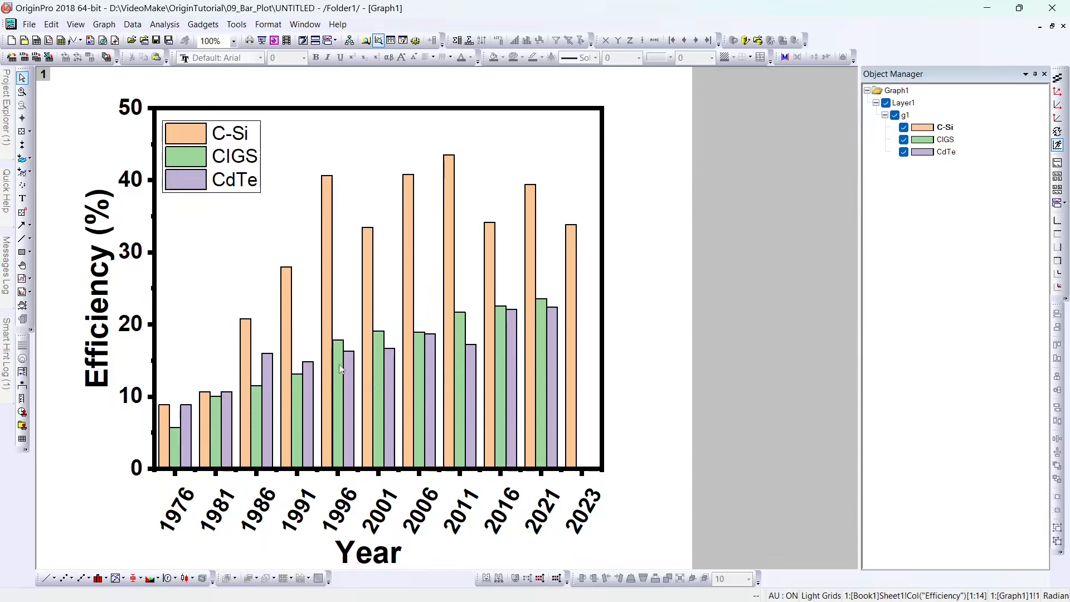
Step: Apply the Q01 Basic fill-colour list so C-Si, CIGS and CdTe bars are black, red and blue
mouse_move(342, 367)
double_click(341, 380)
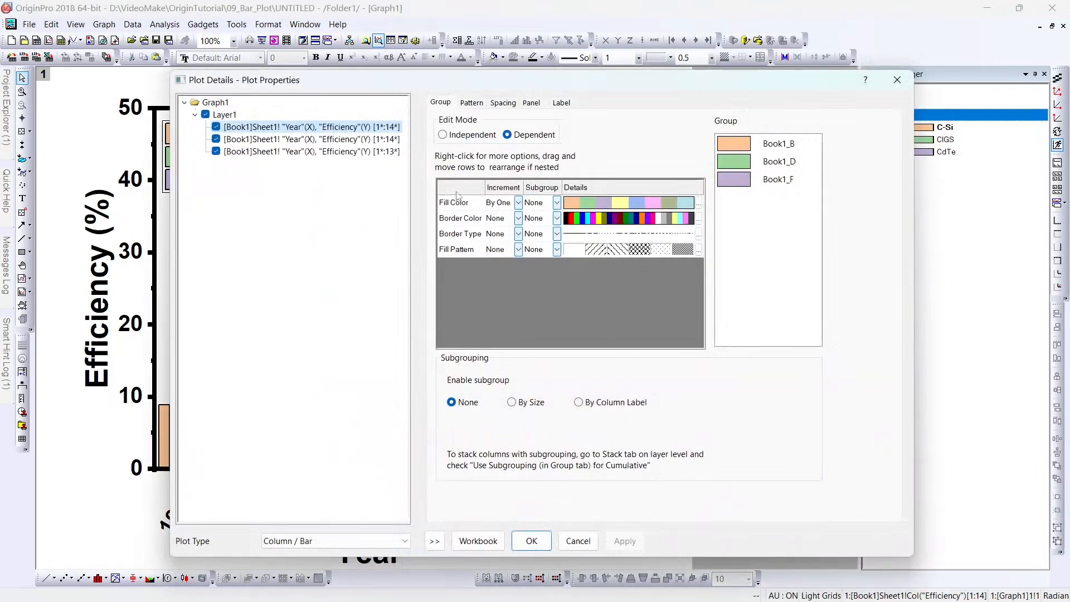
click(585, 203)
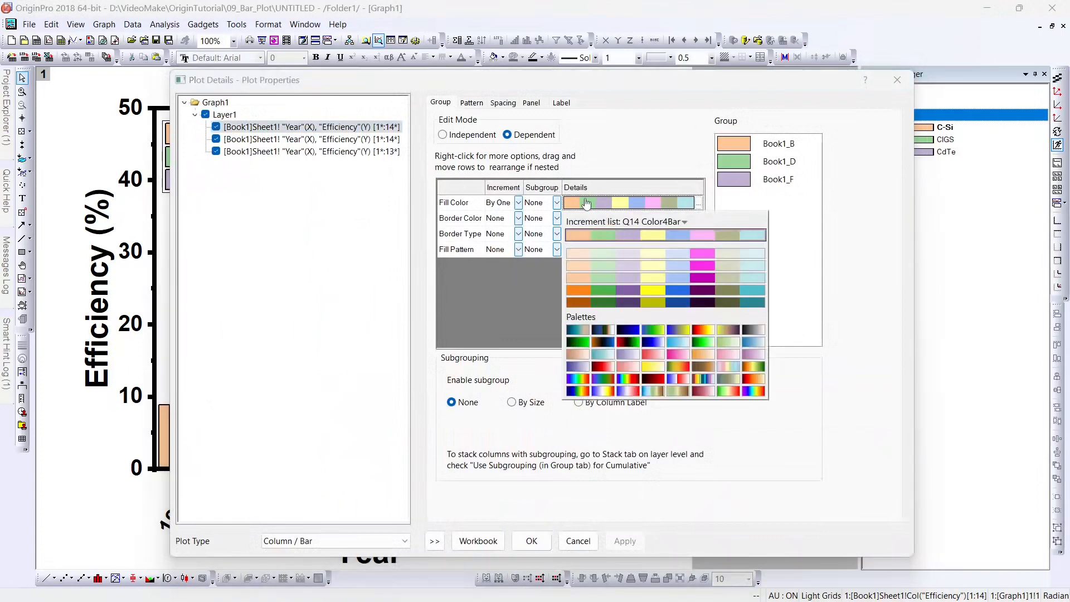
click(647, 223)
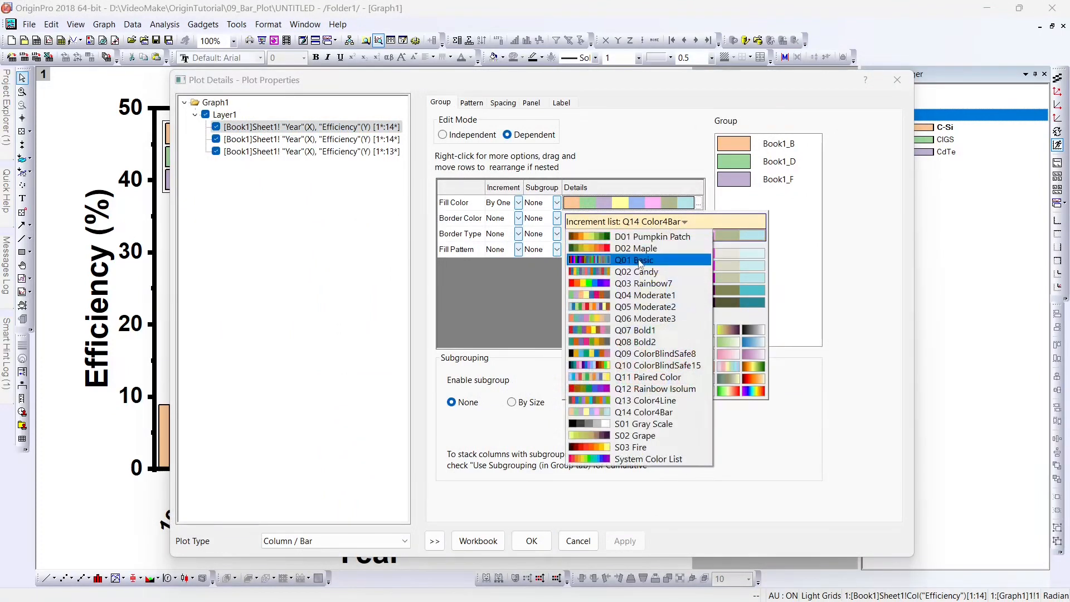
click(641, 246)
click(663, 235)
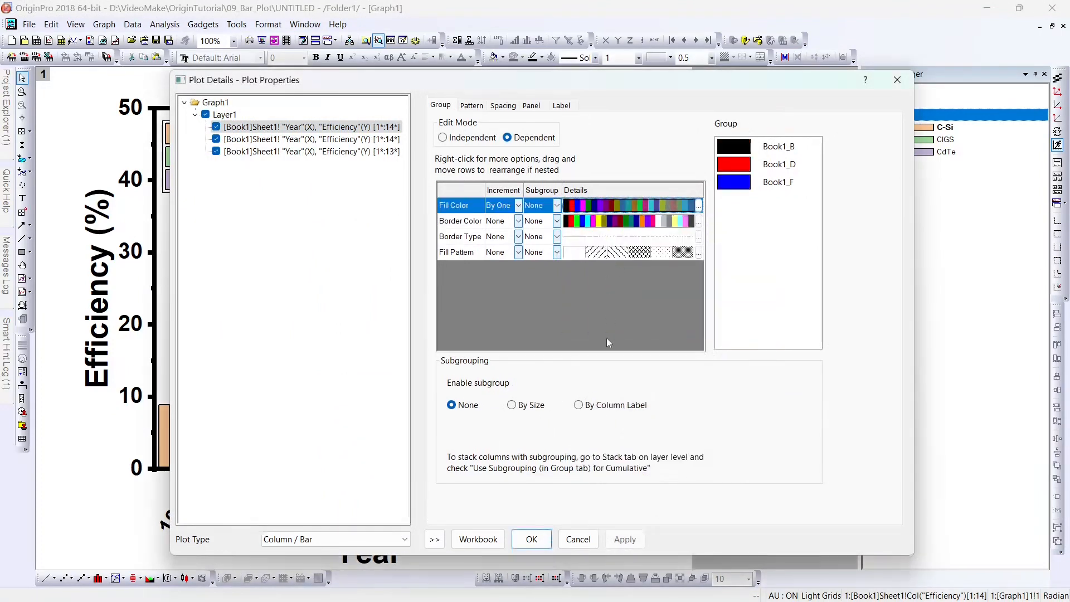
click(619, 541)
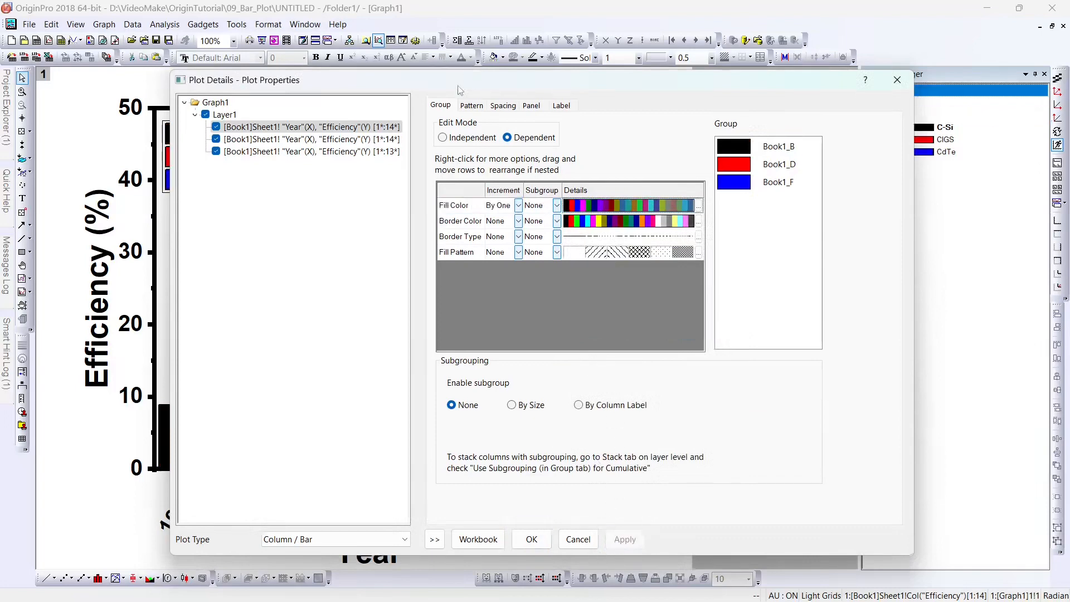
Step: Move Plot Details aside and recheck the fill colour lists without changing them
drag(460, 87, 701, 68)
click(869, 185)
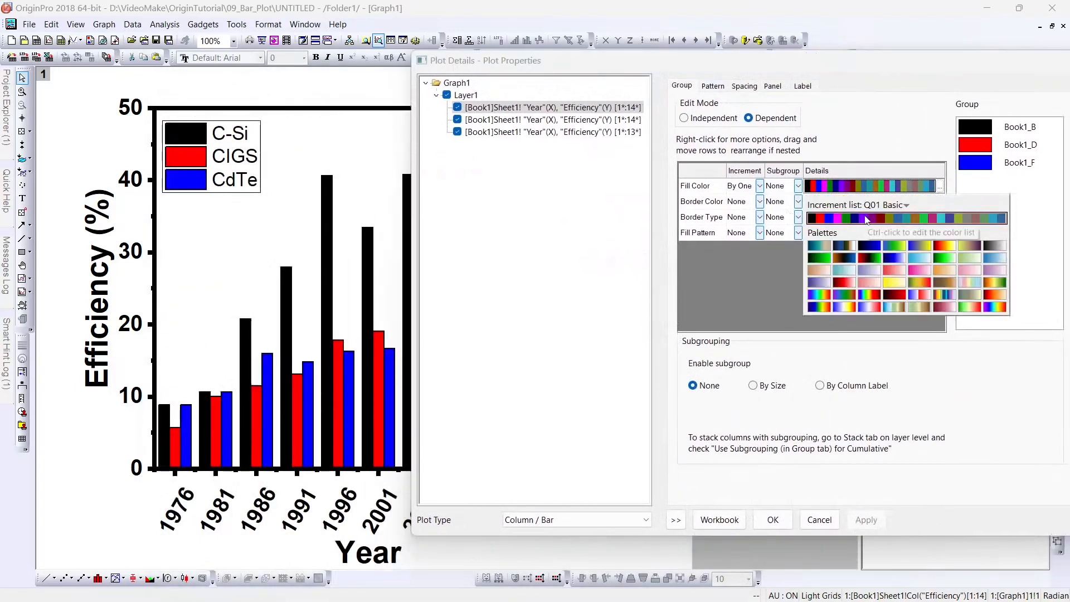
click(873, 206)
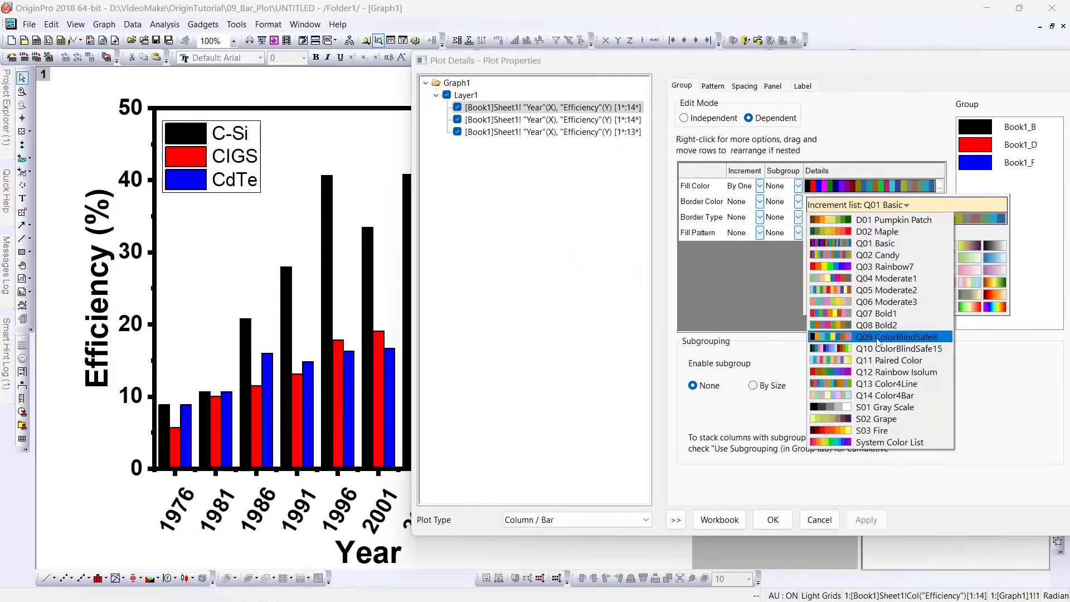
click(752, 304)
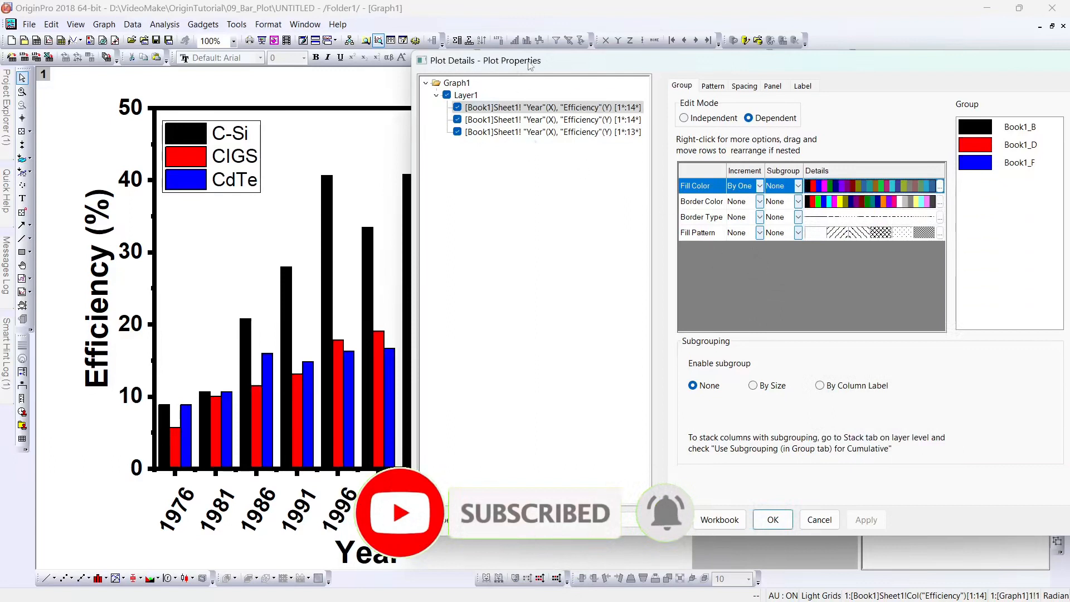
drag(530, 66, 595, 76)
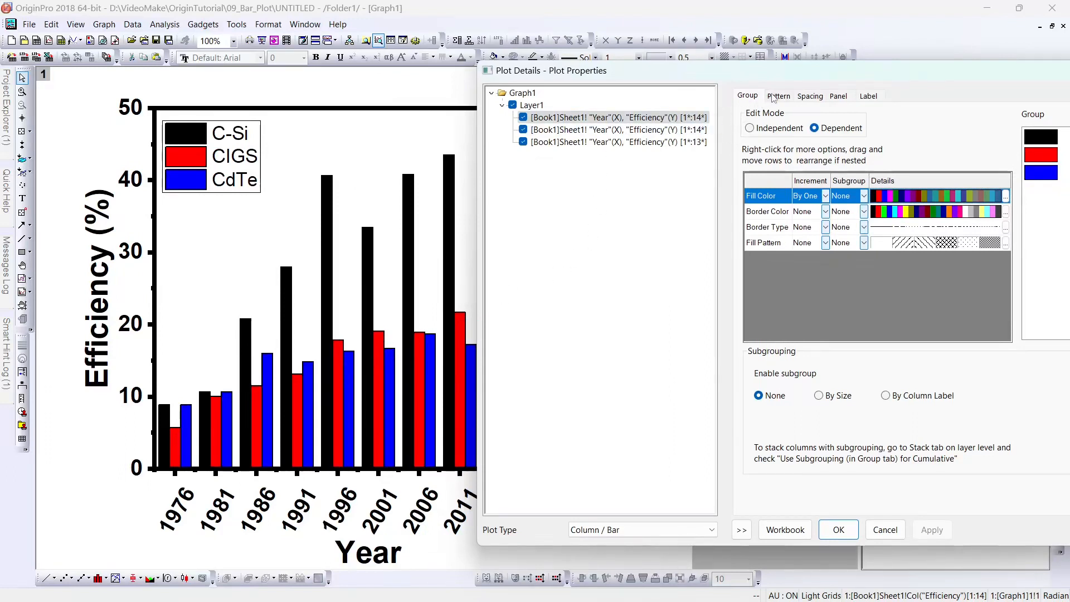
Step: Set the bar Border Width to 0 on the Pattern tab and apply it
click(774, 97)
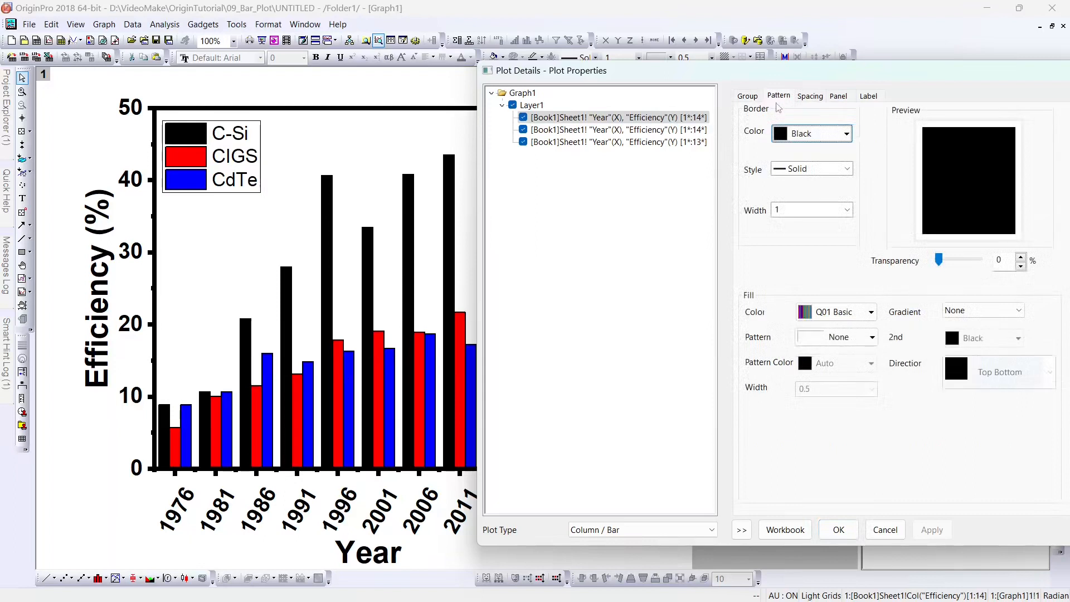
drag(793, 208, 759, 210)
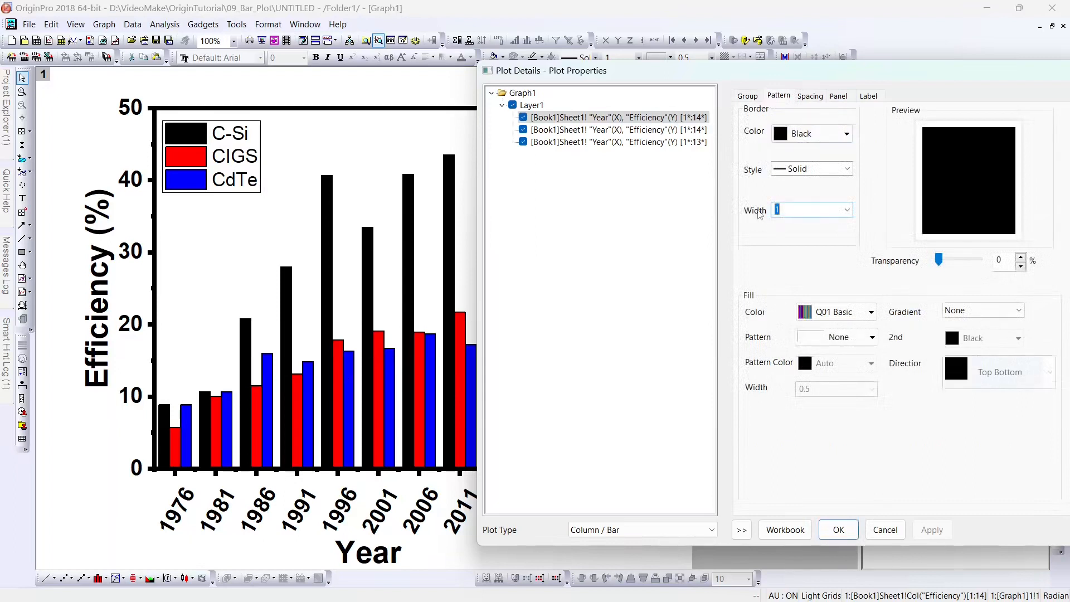
text(0)
click(931, 529)
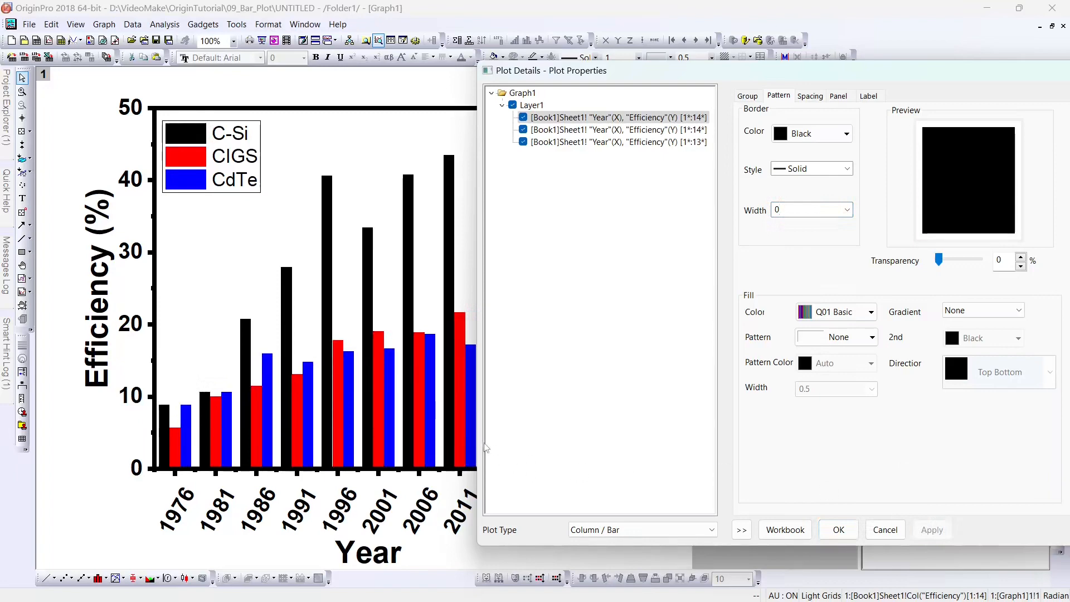
drag(653, 80, 504, 70)
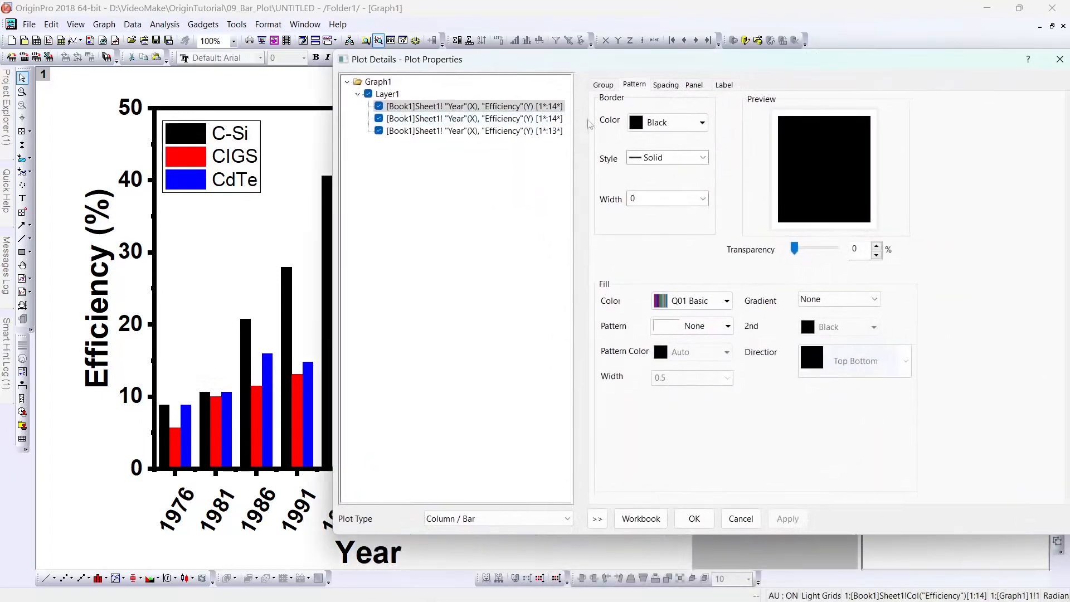
click(667, 85)
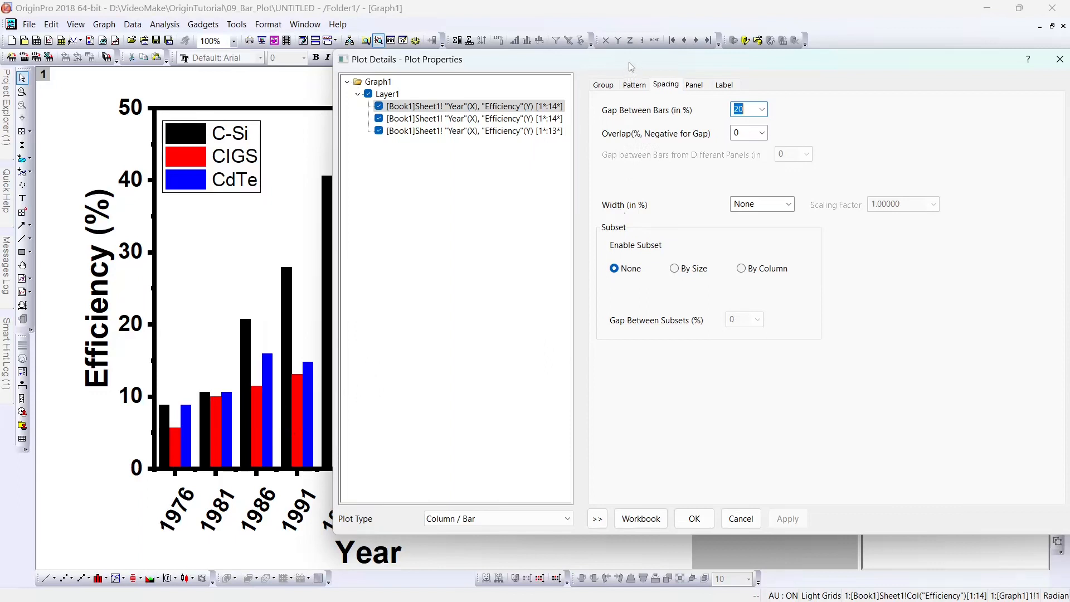
Step: Try a 40% gap between bars, then apply a 30% gap instead
drag(628, 61, 652, 55)
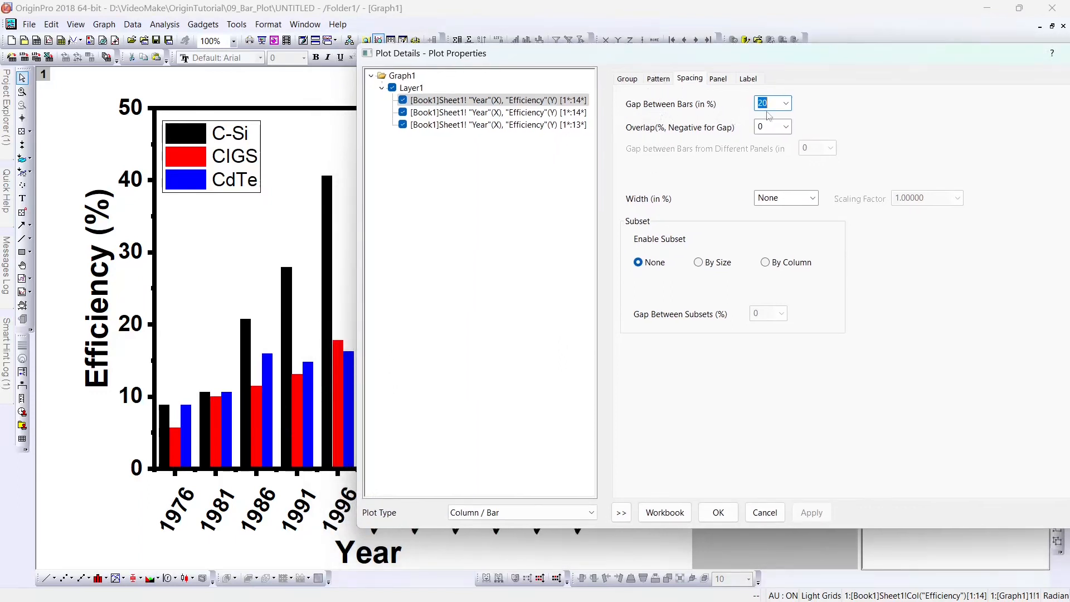
click(786, 103)
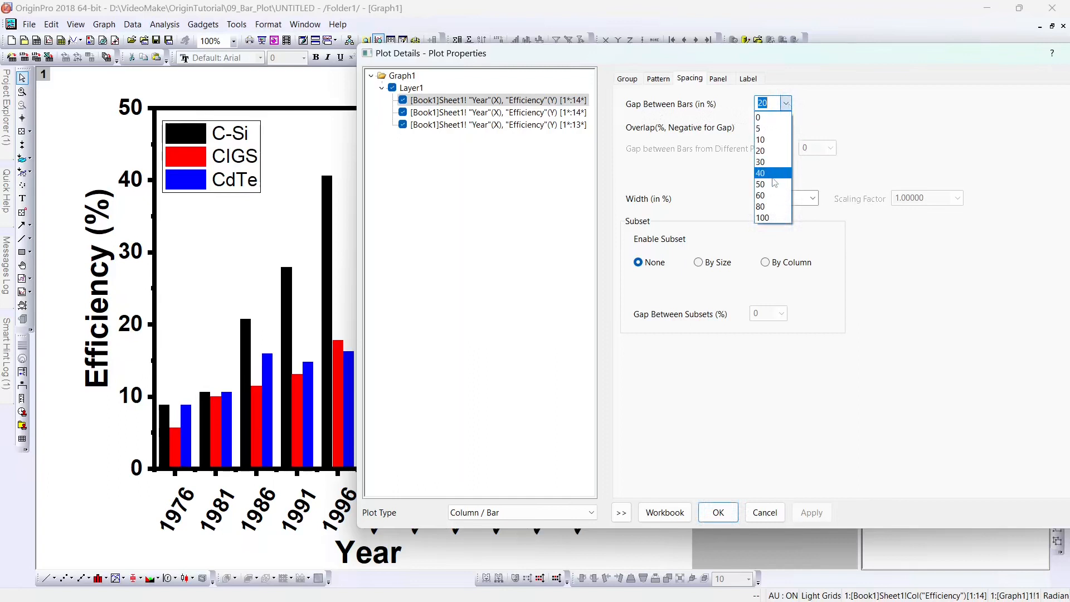
click(779, 174)
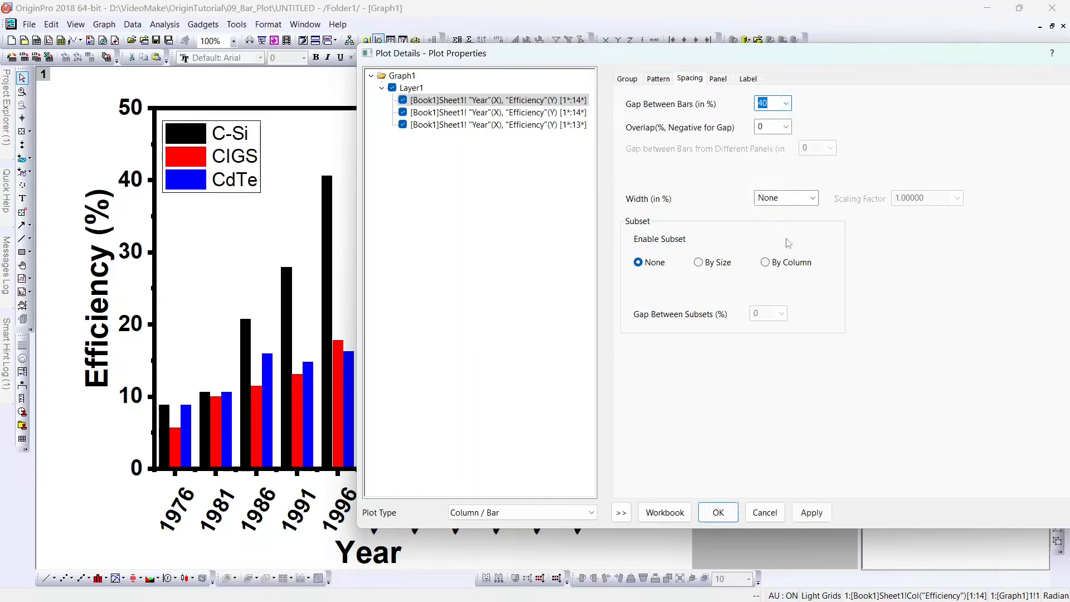
click(812, 512)
drag(583, 69, 656, 65)
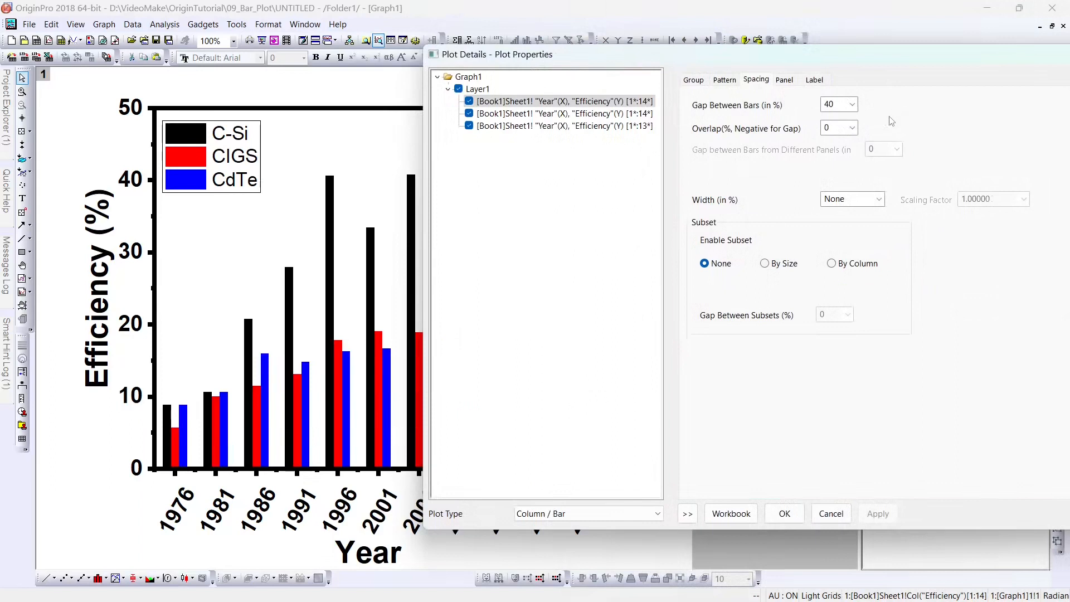
click(854, 106)
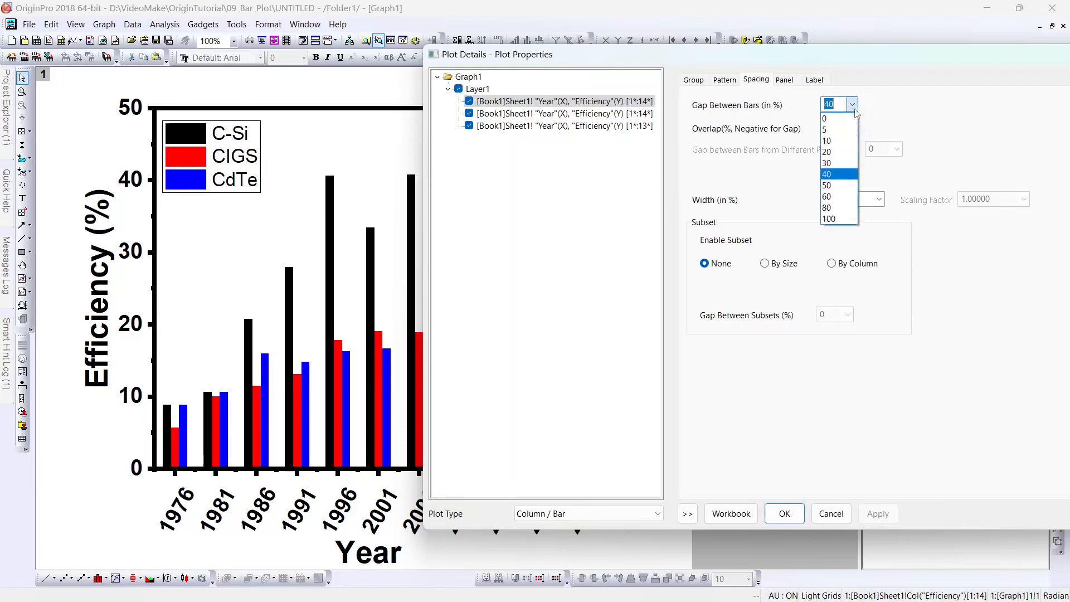
click(854, 167)
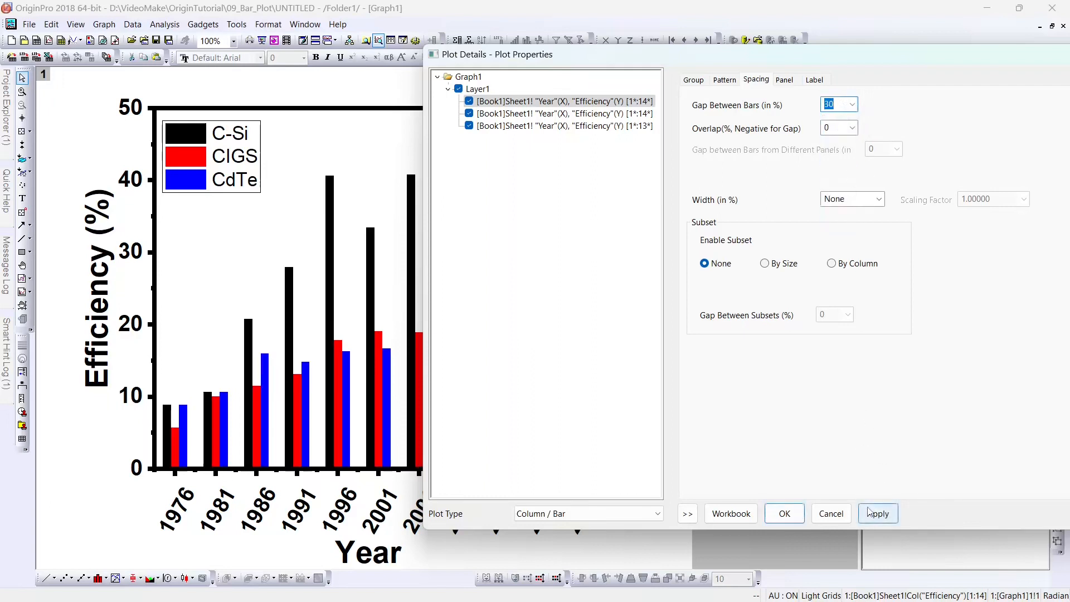
click(869, 512)
Step: Try 20% bar overlap, revert to 0 overlap, and close Plot Details with OK
drag(665, 62, 711, 63)
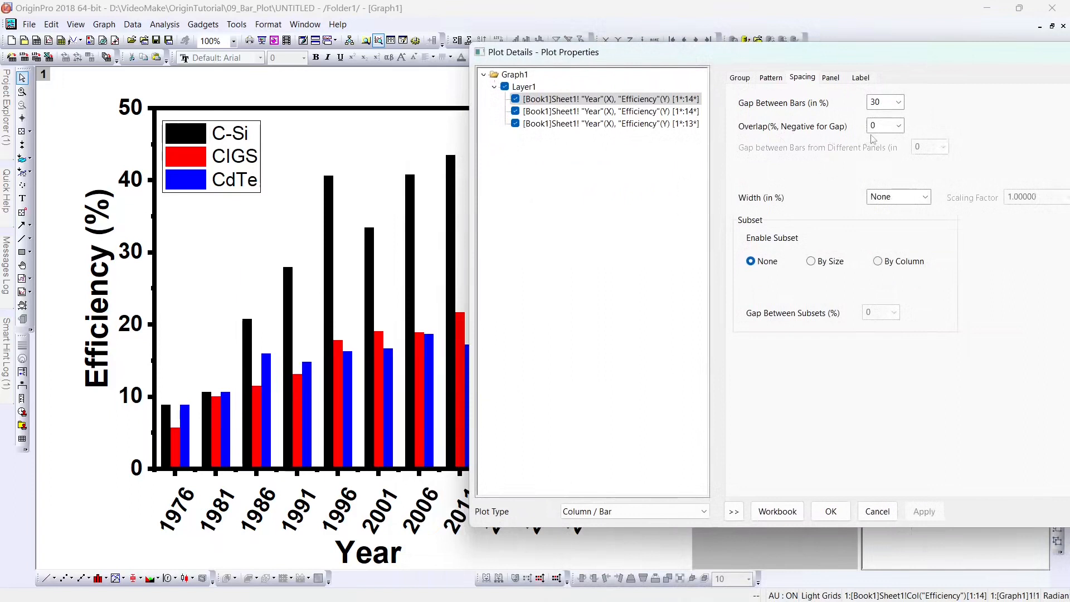
click(898, 125)
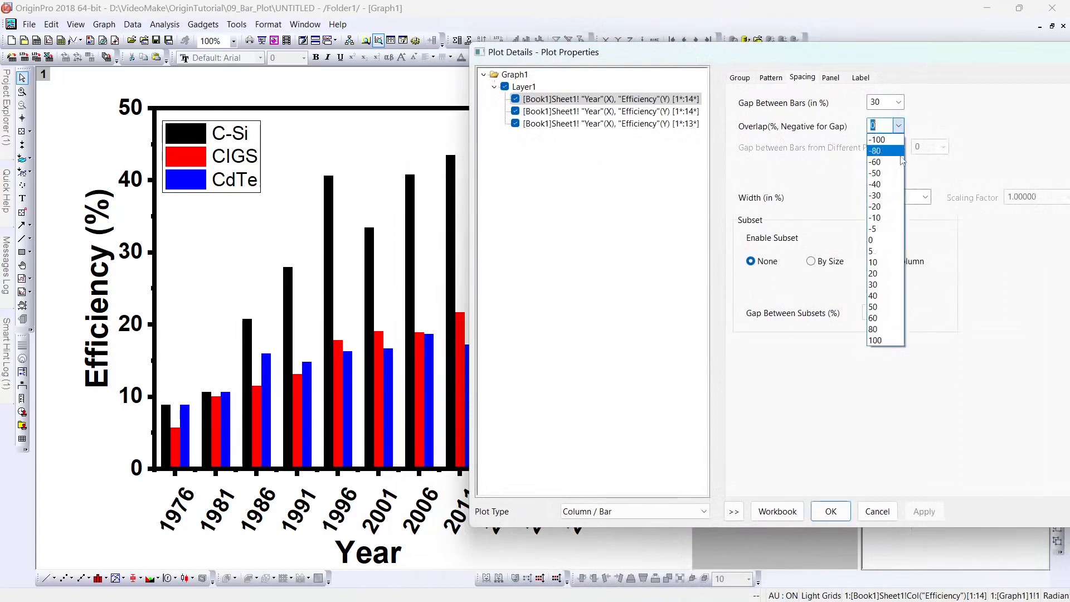
click(888, 277)
click(926, 512)
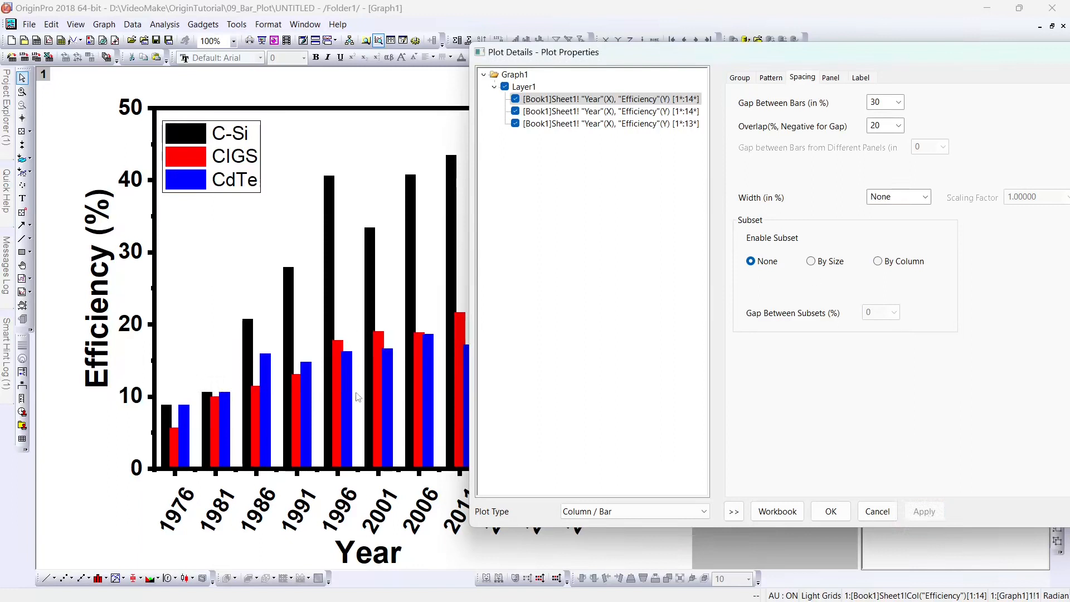
click(899, 126)
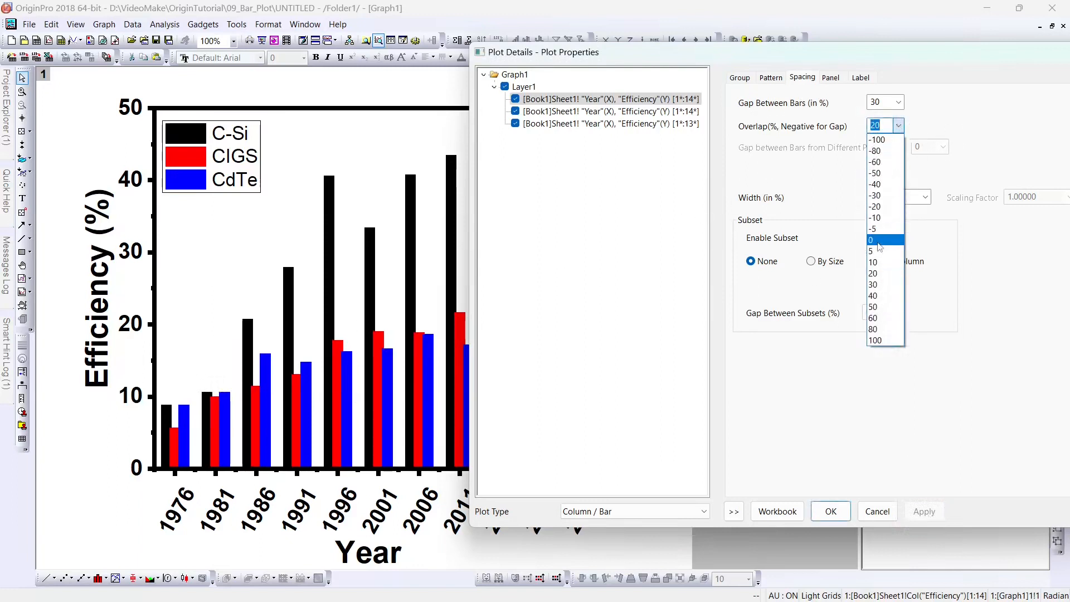
click(887, 247)
click(917, 511)
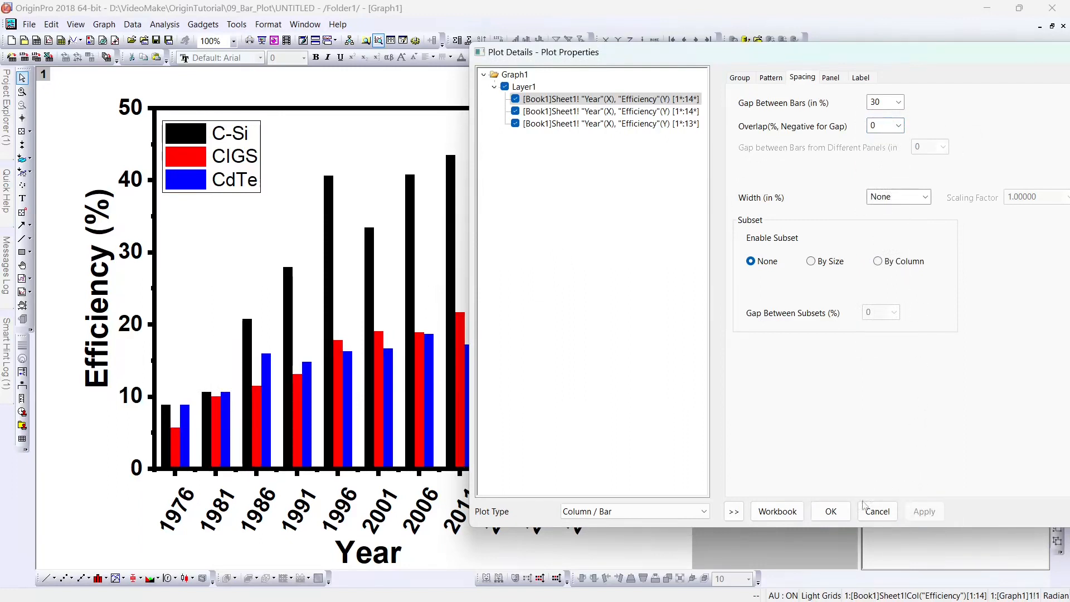
click(835, 512)
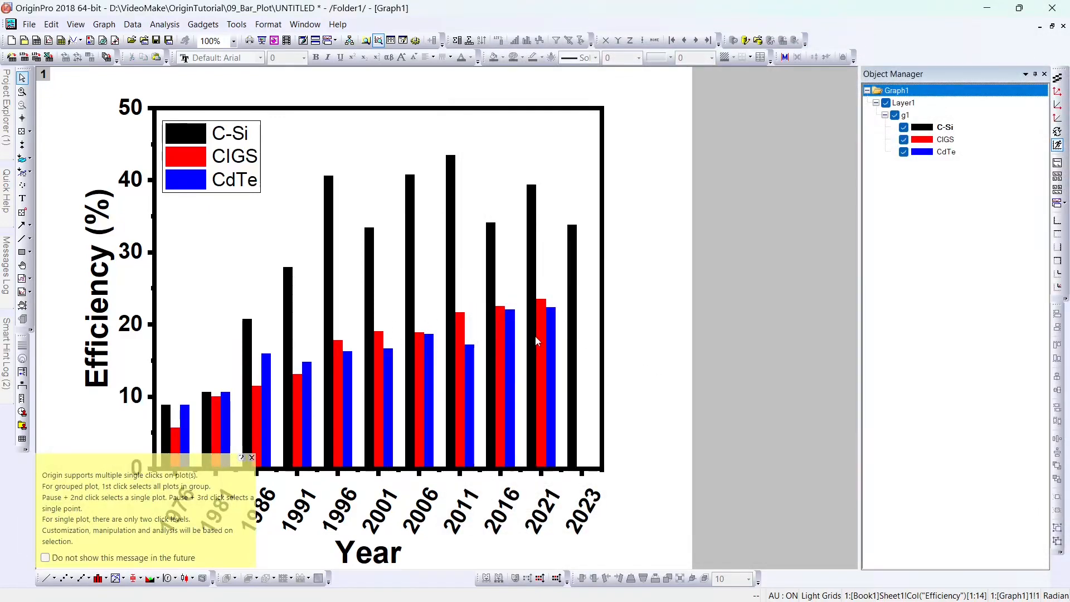
Step: Select Layer1 of Graph1 holding the C-Si, CIGS and CdTe column plots
mouse_move(535, 370)
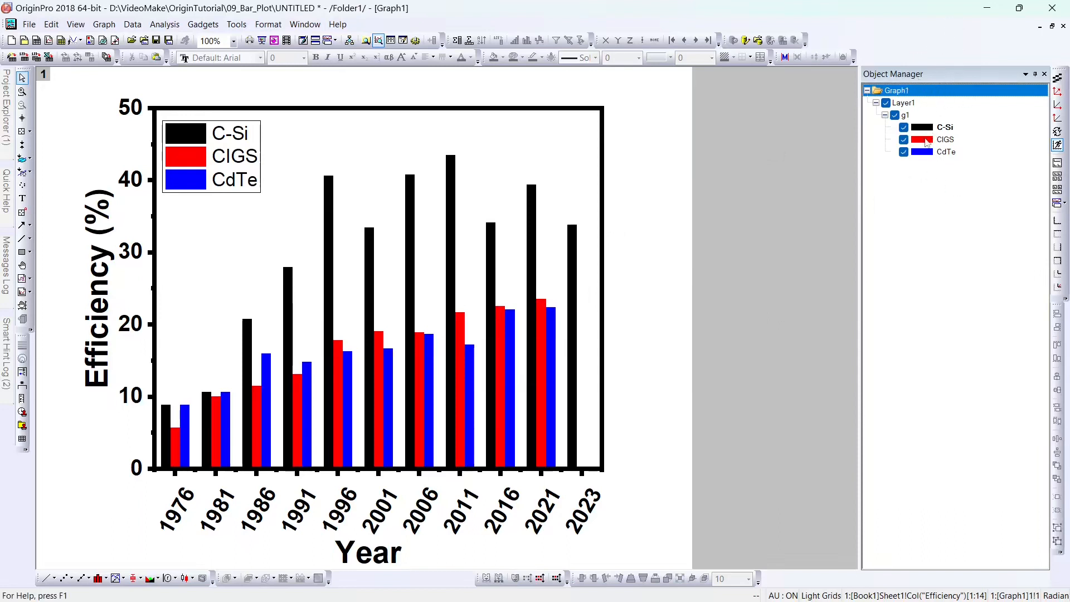
click(903, 103)
Step: In Layer Contents, add columns B(Y), D(Y) and F(Y) as new plot group g2
right_click(904, 104)
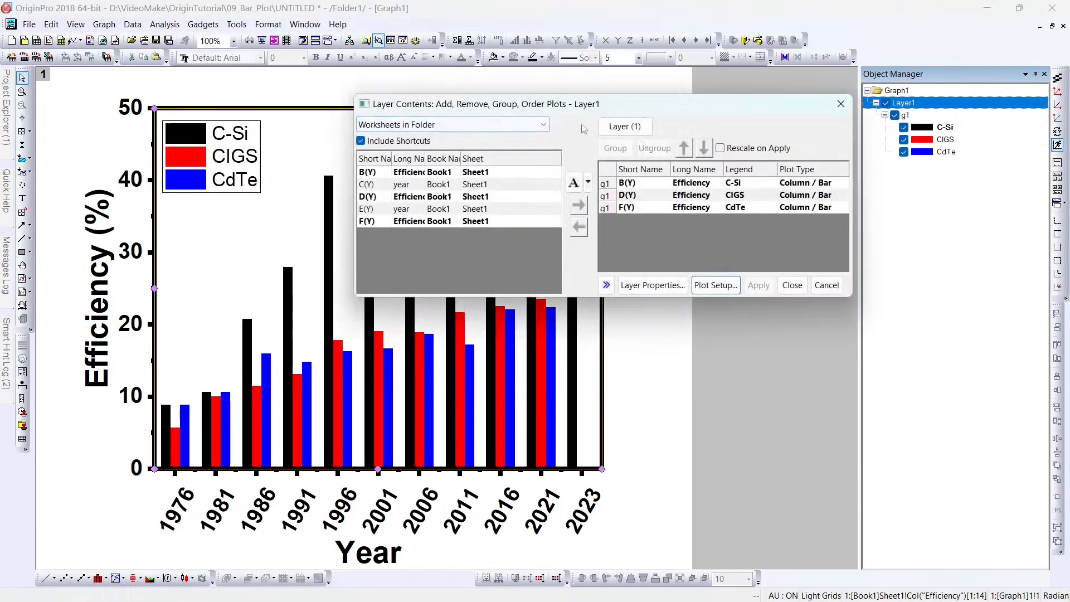
drag(450, 105, 376, 147)
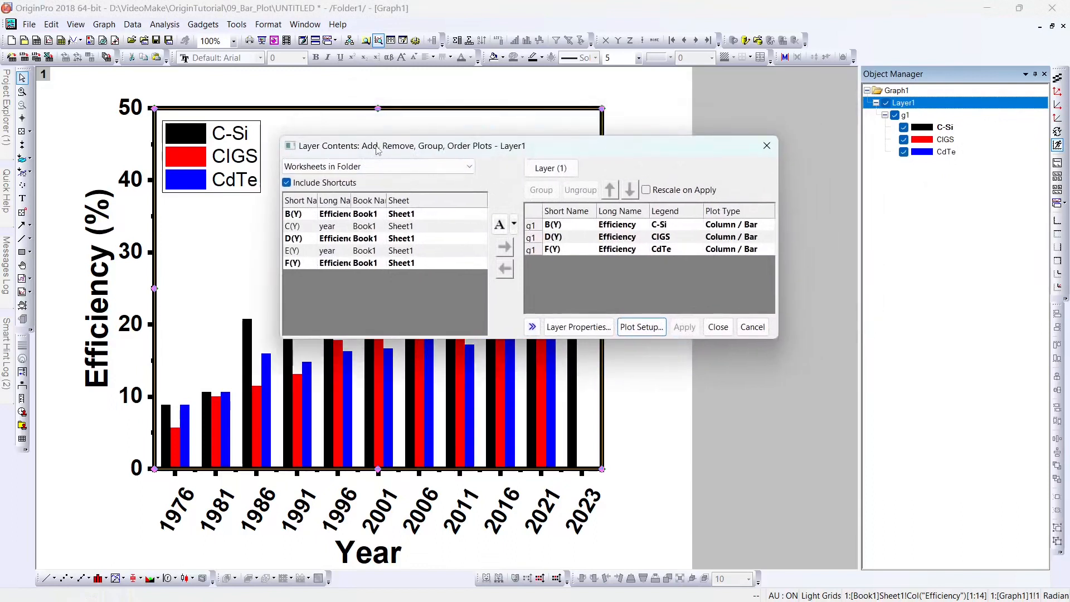
click(351, 216)
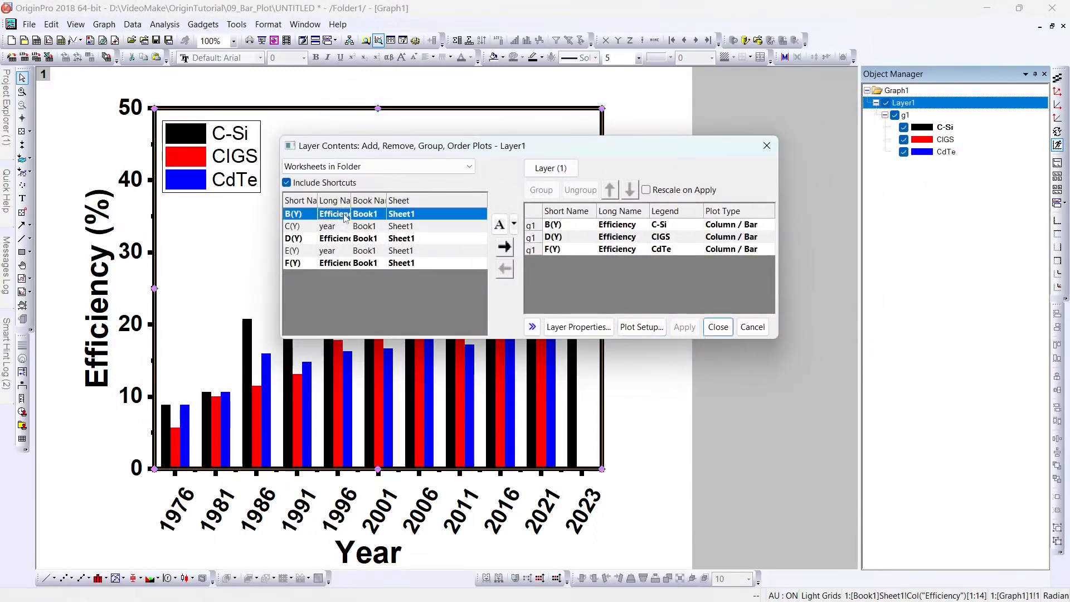
ctrl+click(330, 240)
ctrl+click(329, 265)
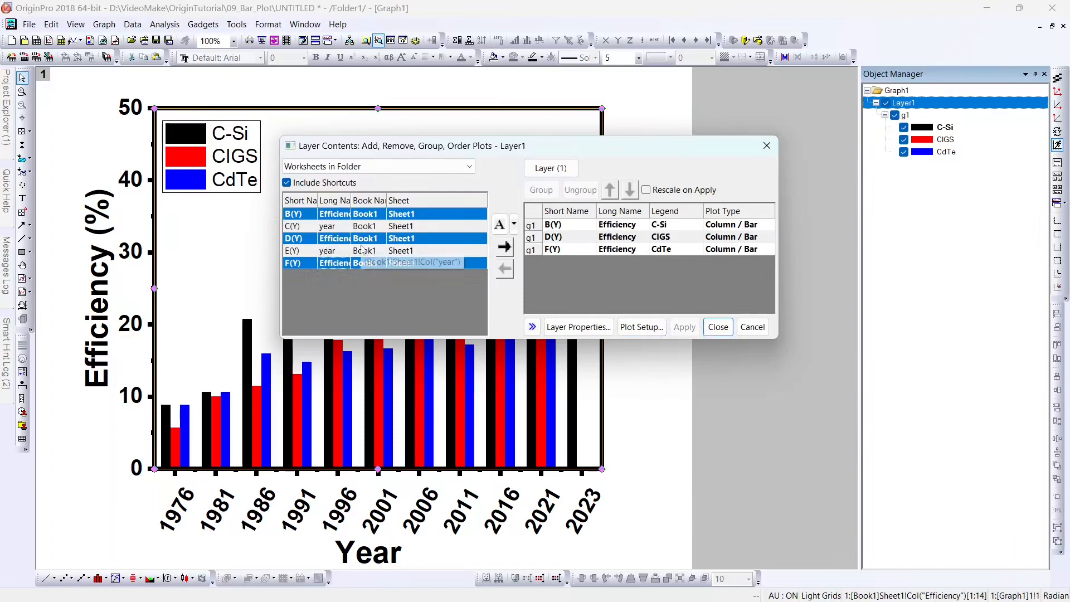
click(505, 246)
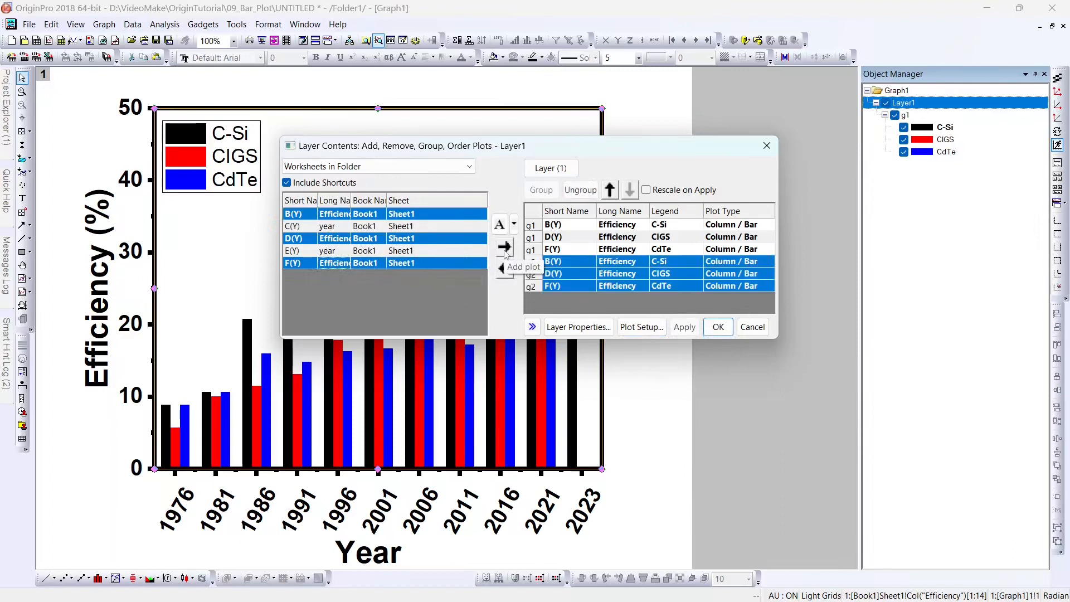
Step: Make group g2 Line + Symbol plots, apply, and close Layer Contents
click(737, 264)
click(770, 263)
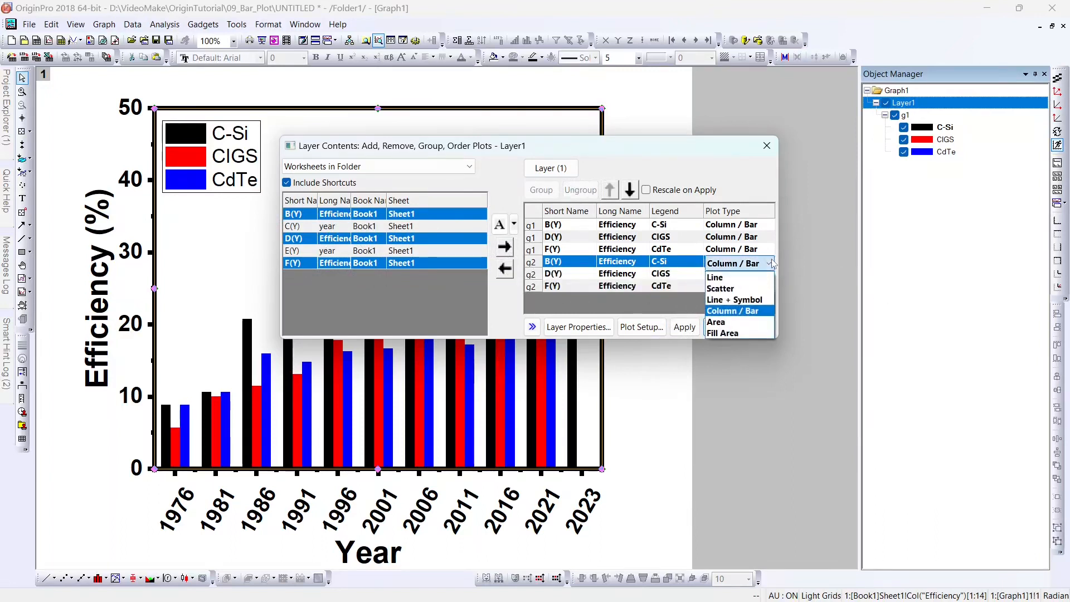
click(754, 291)
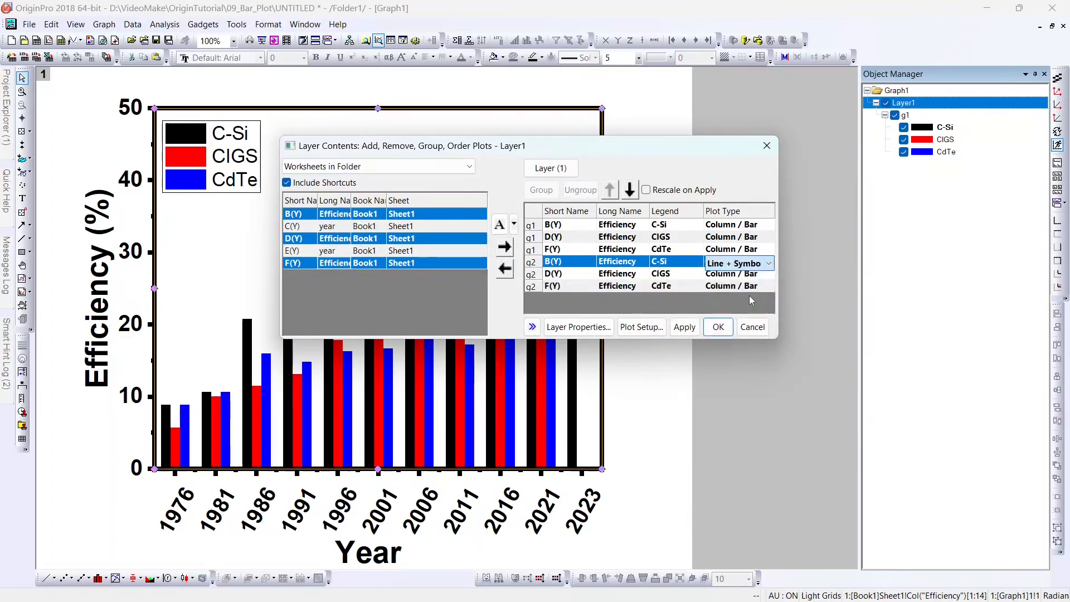
click(691, 327)
drag(493, 149, 684, 72)
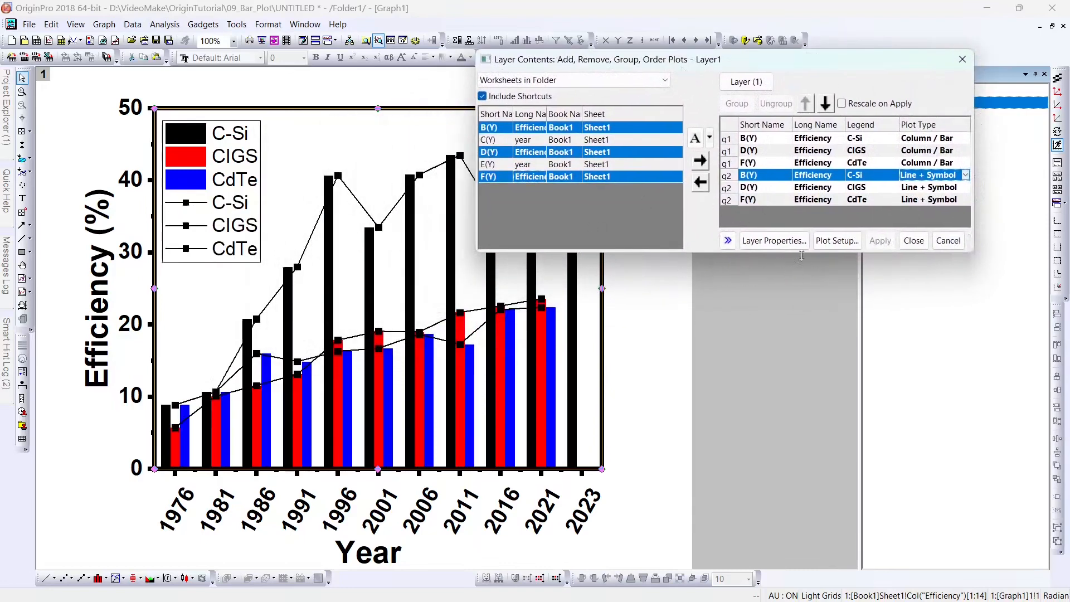
click(907, 240)
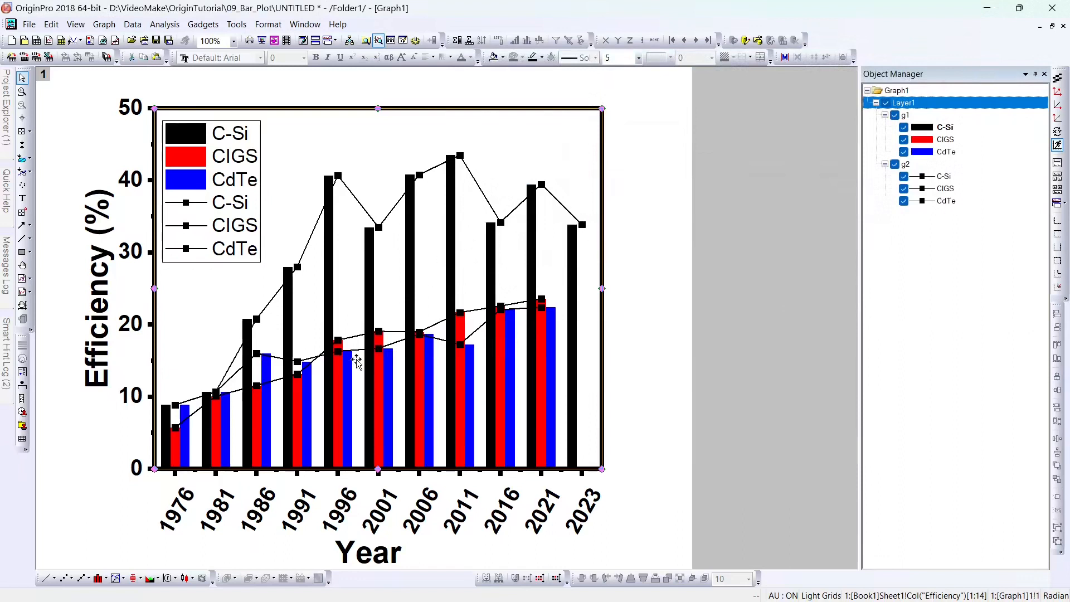
click(305, 250)
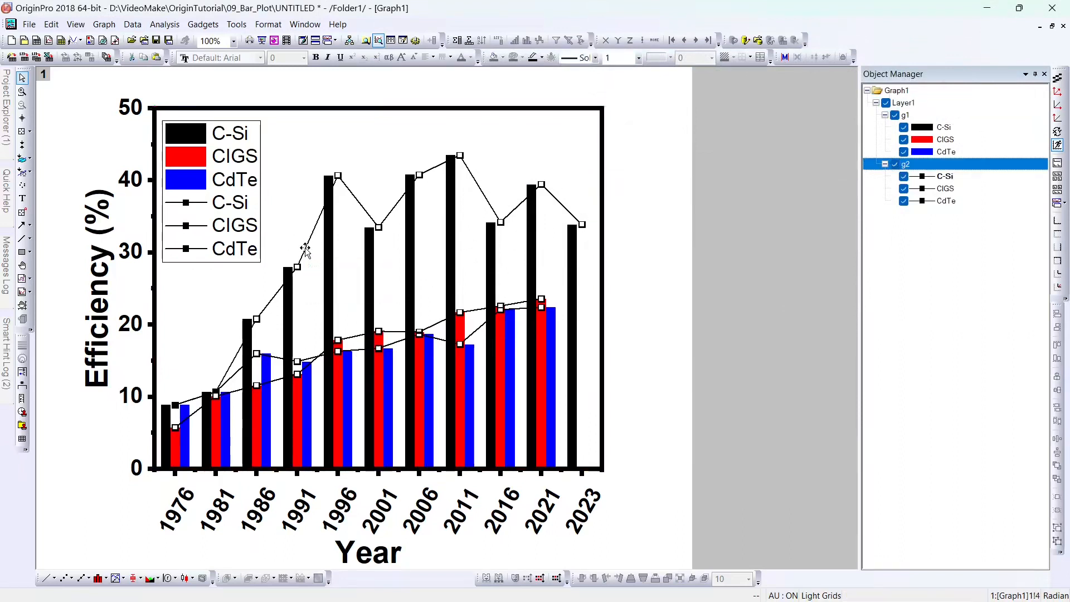
Step: Set the line colour increment to By One with the Q01 Basic palette: black, red, blue lines
double_click(305, 249)
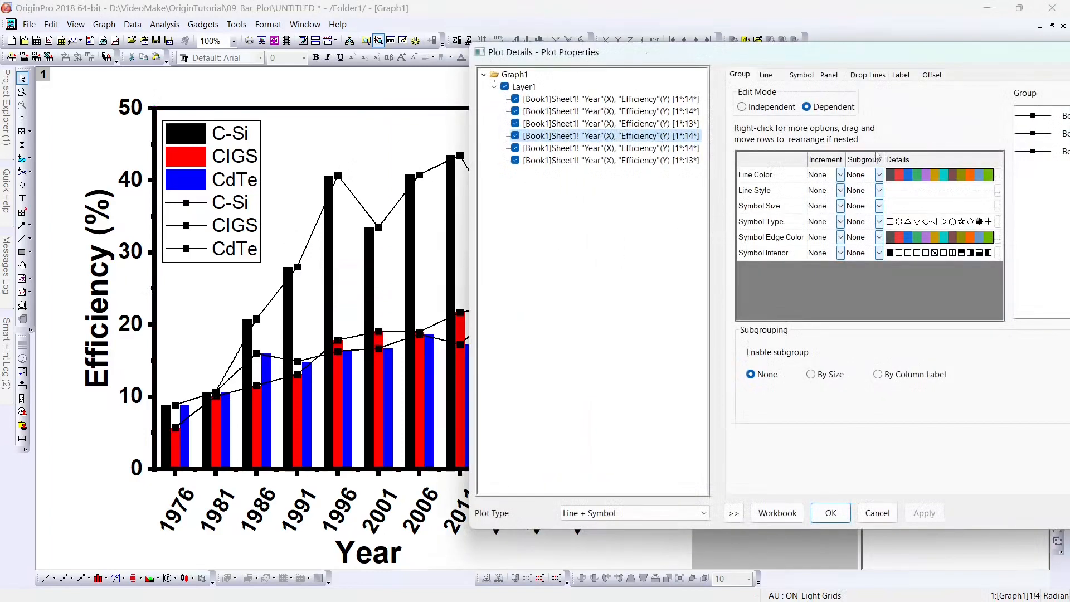
click(901, 174)
click(709, 233)
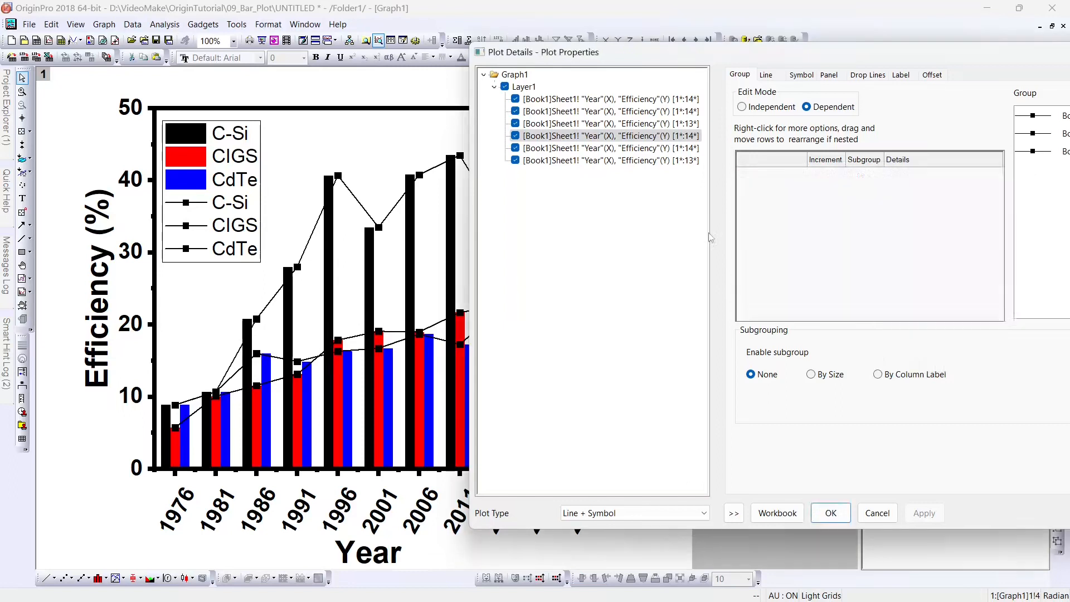
click(834, 178)
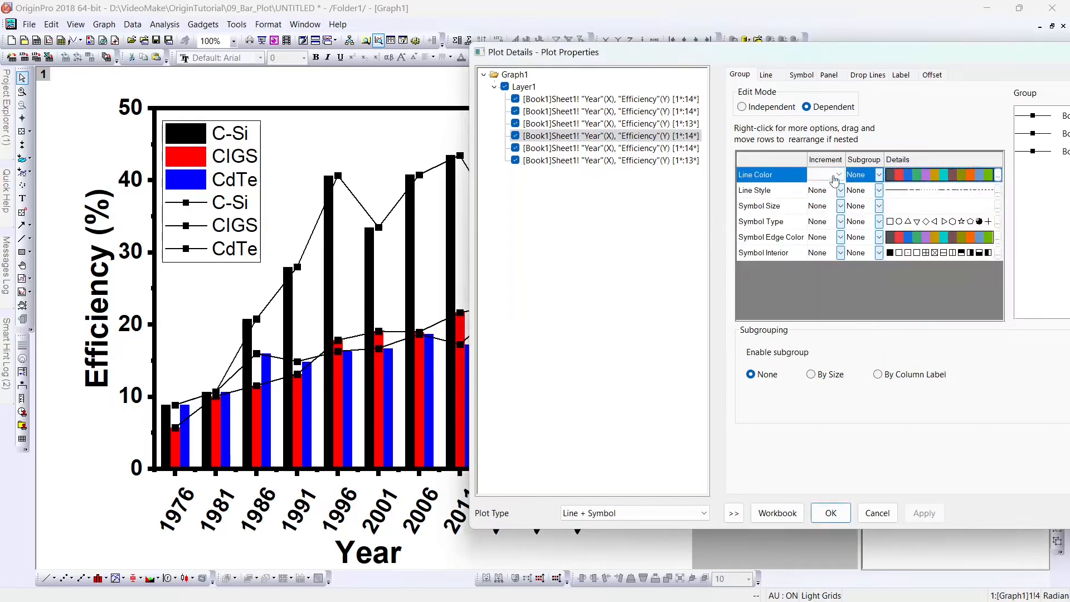
click(832, 196)
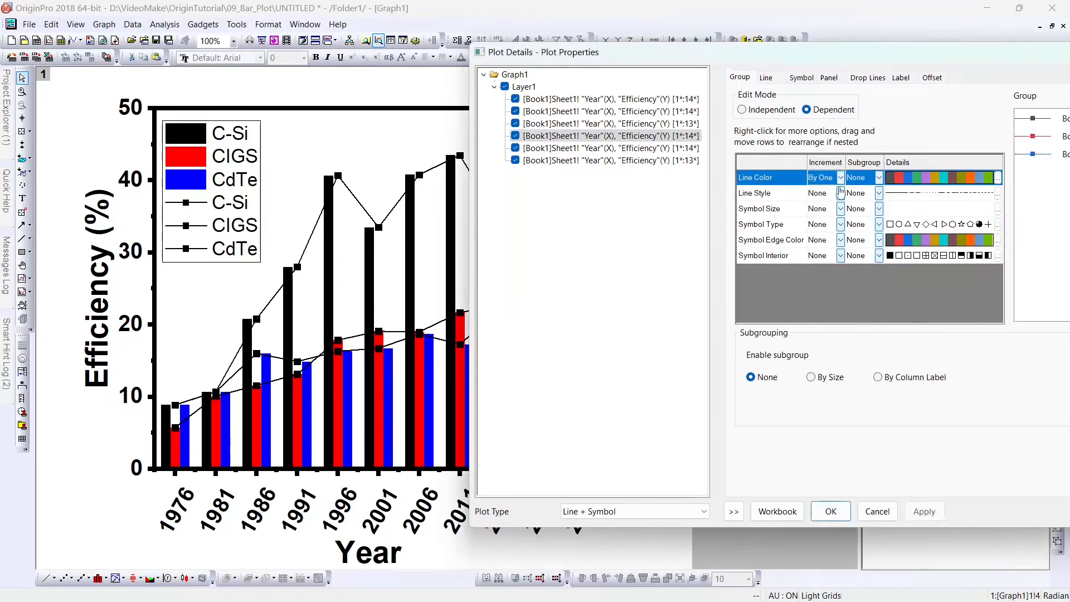
click(928, 177)
click(960, 199)
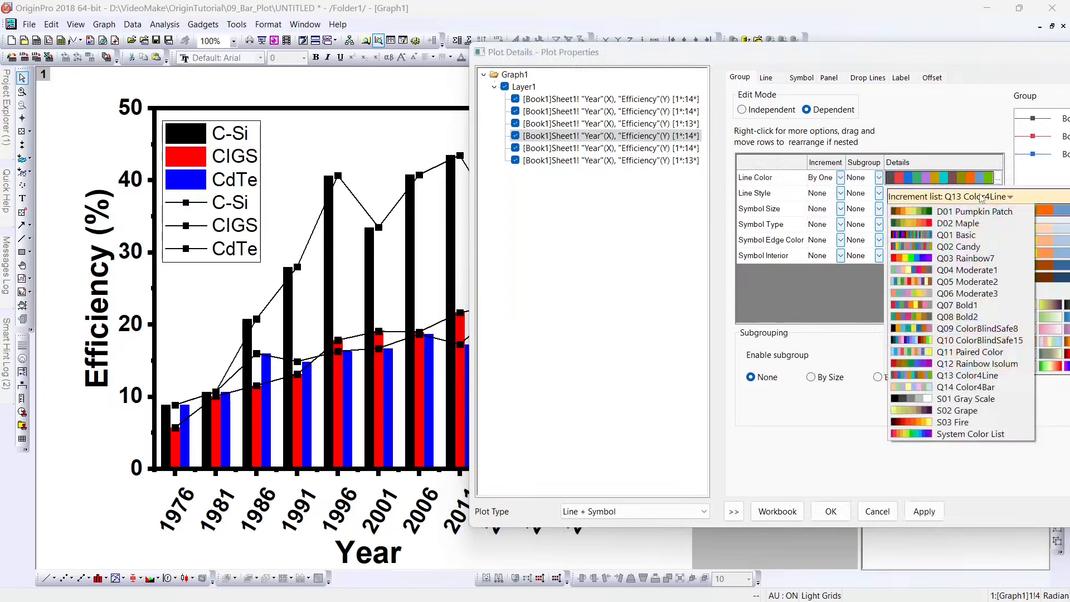
click(957, 237)
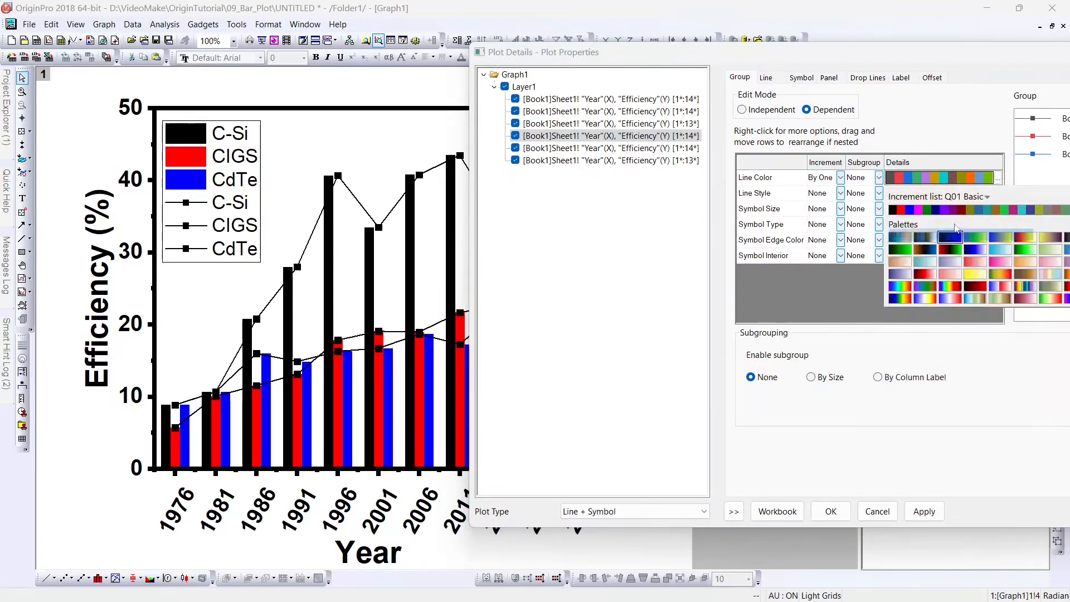
click(956, 213)
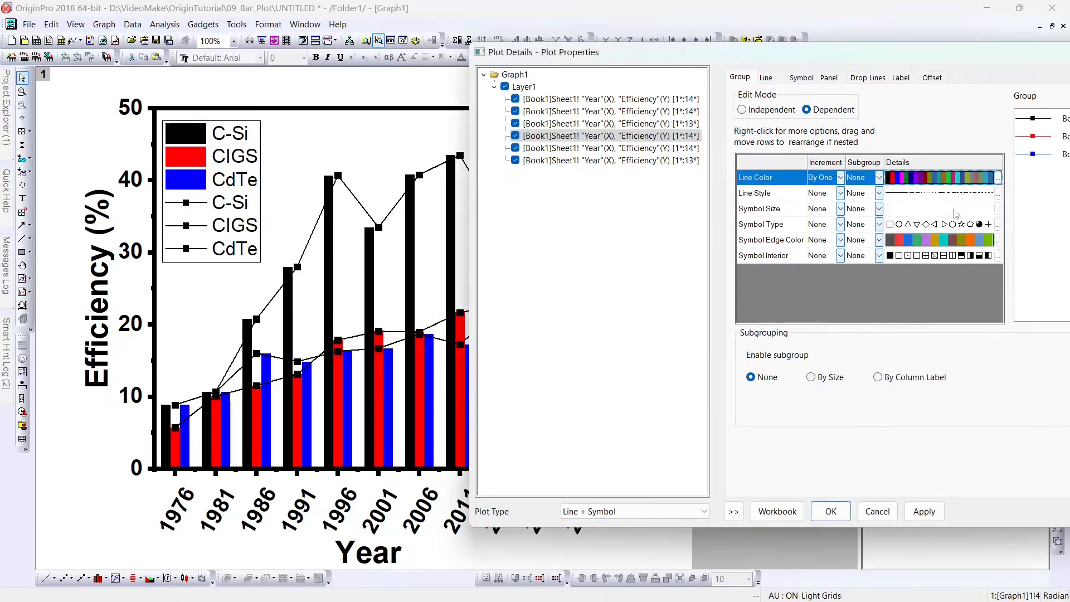
click(923, 507)
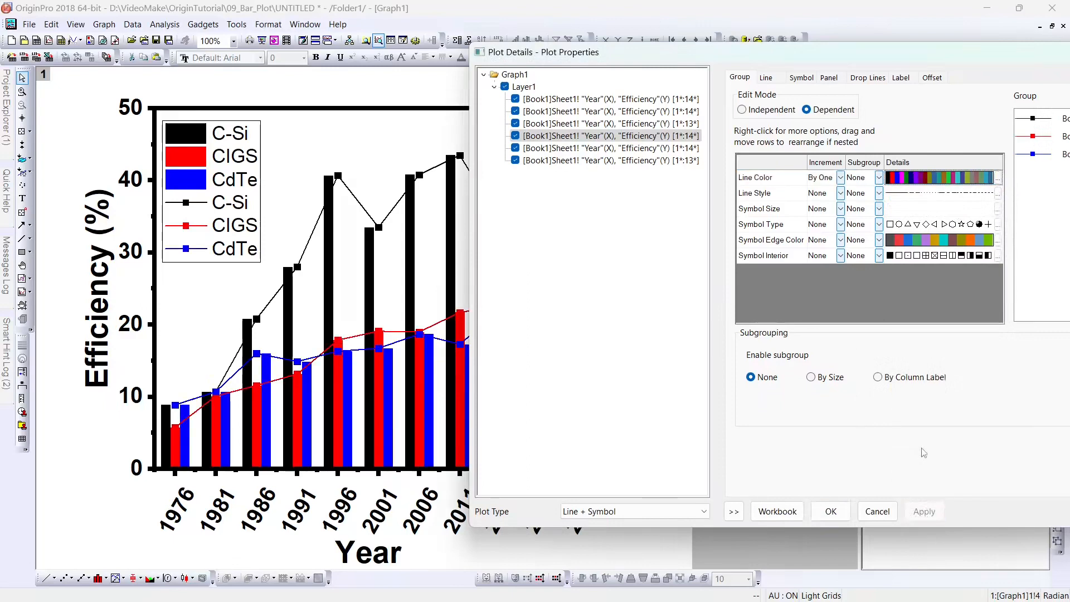
drag(609, 60, 611, 88)
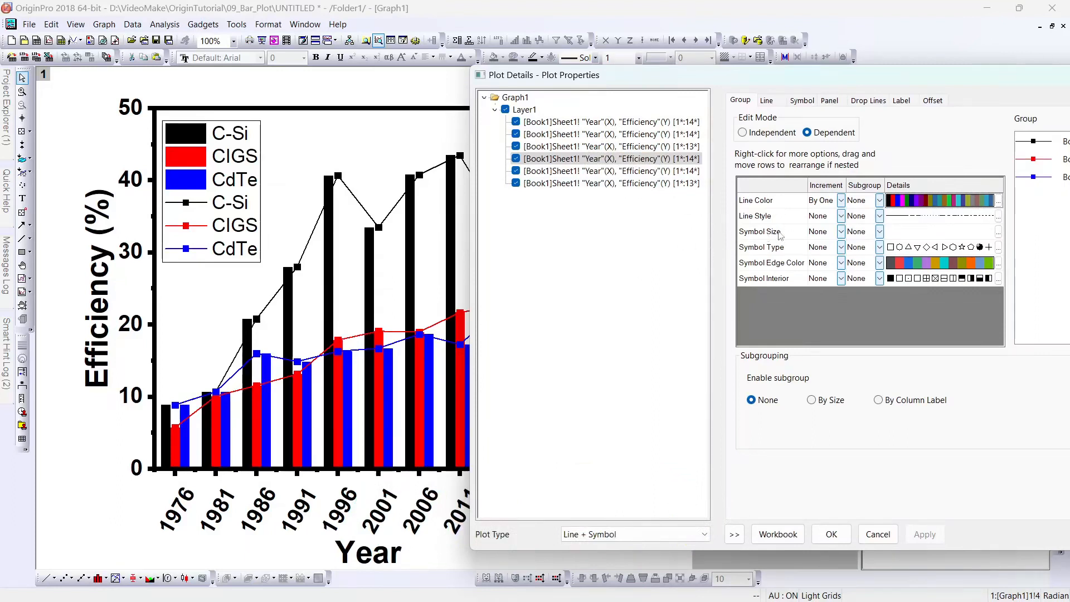
Step: Set Symbol Type increment to By One for square, circle and triangle markers
click(809, 248)
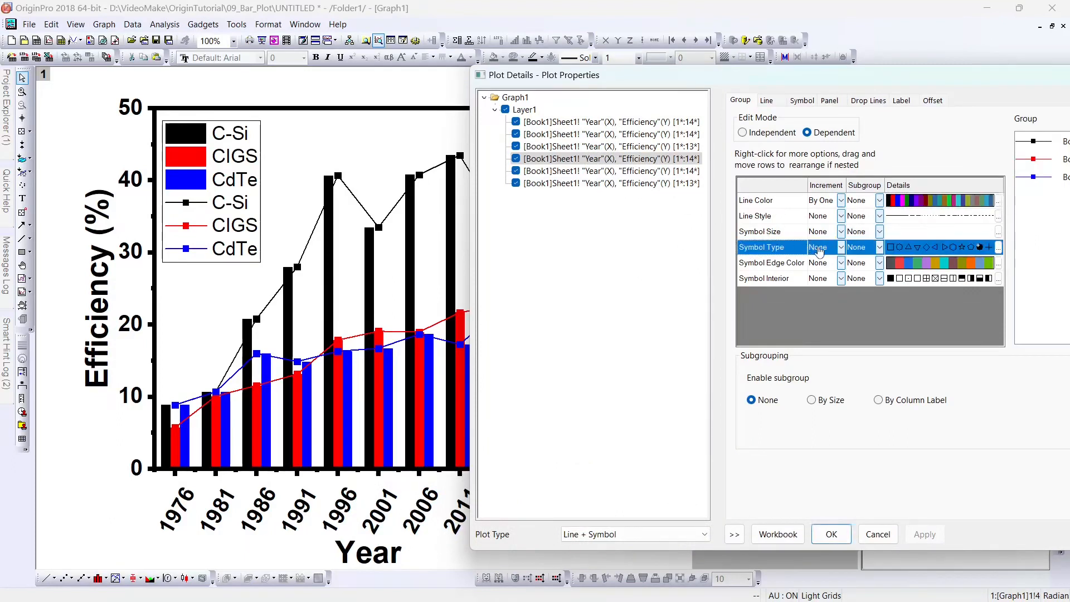
click(827, 252)
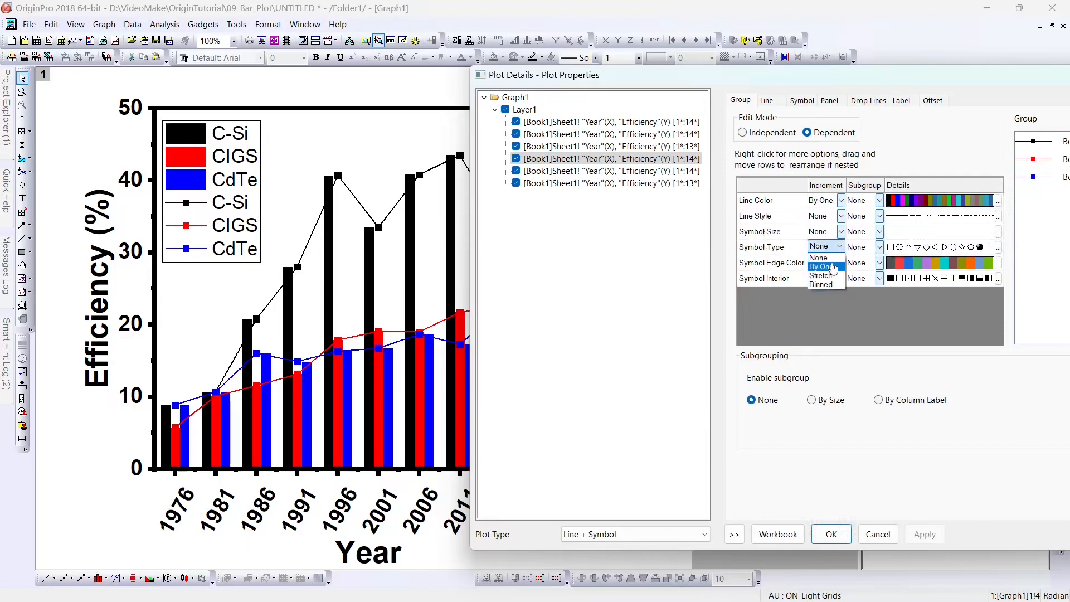
click(832, 263)
click(927, 535)
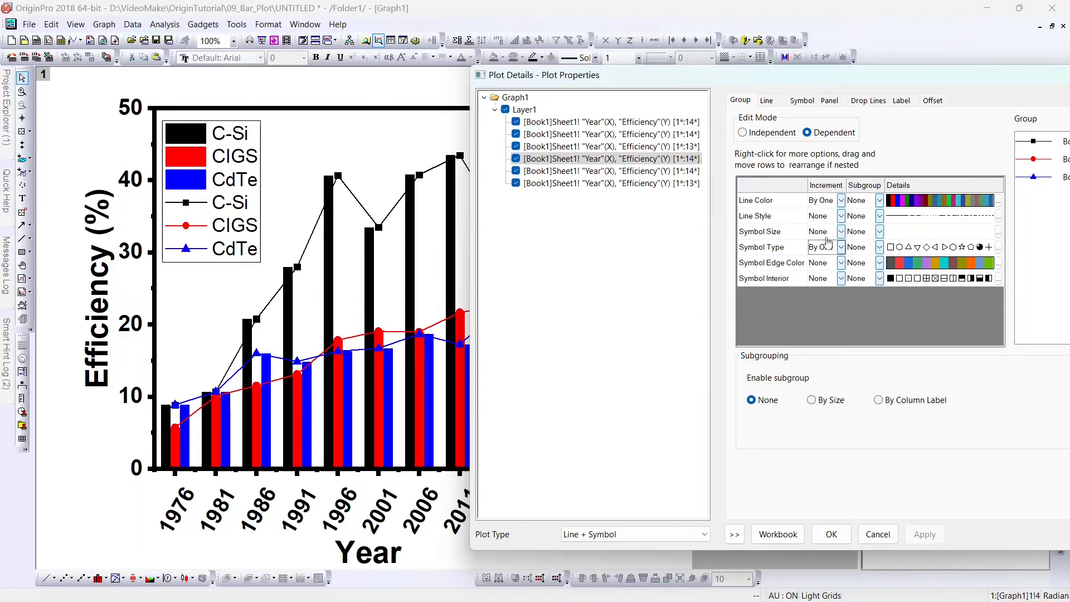
Step: Enlarge the symbols from size 10 to 12 and close Plot Details
click(902, 234)
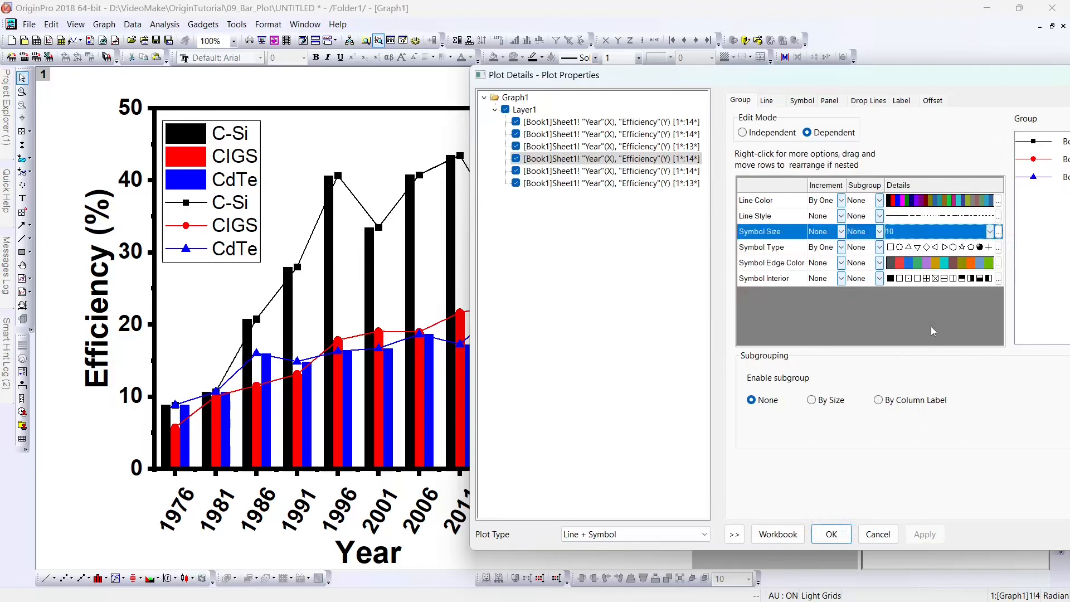
click(923, 538)
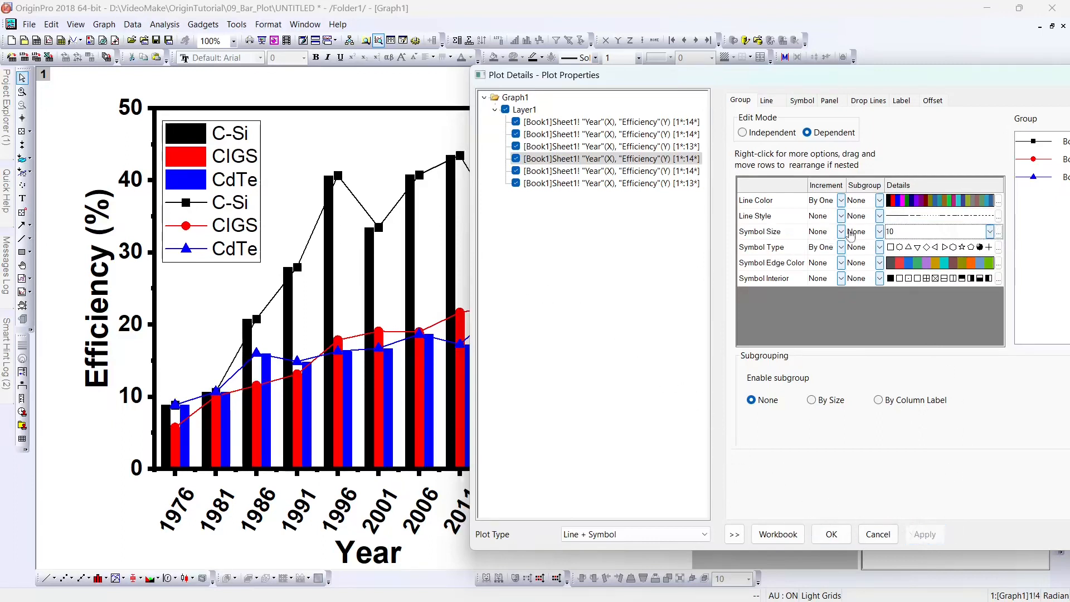
click(904, 231)
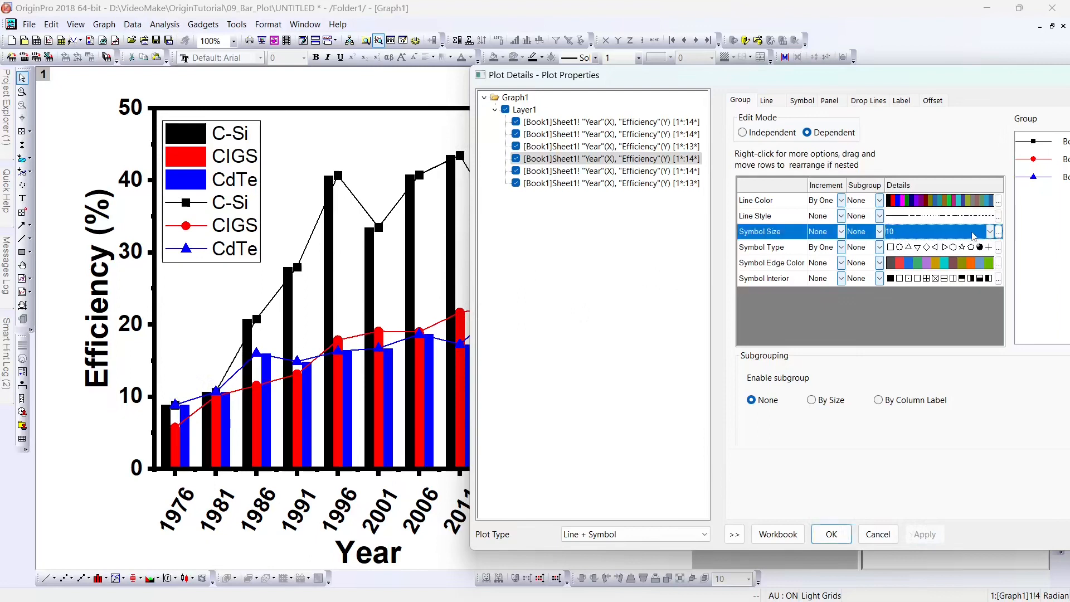
click(992, 233)
click(993, 231)
click(923, 233)
click(923, 534)
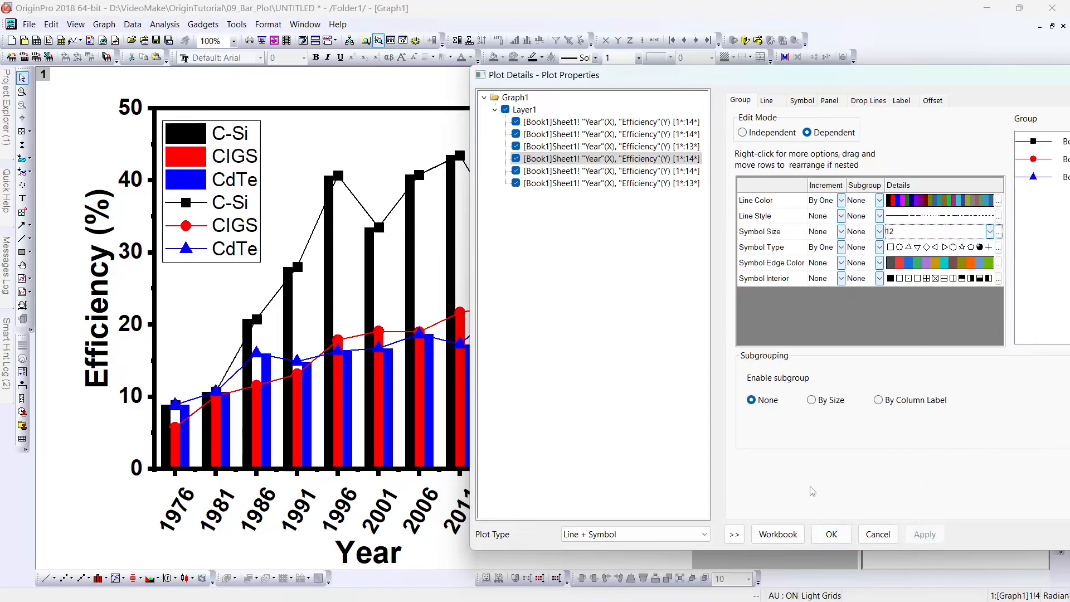
click(831, 536)
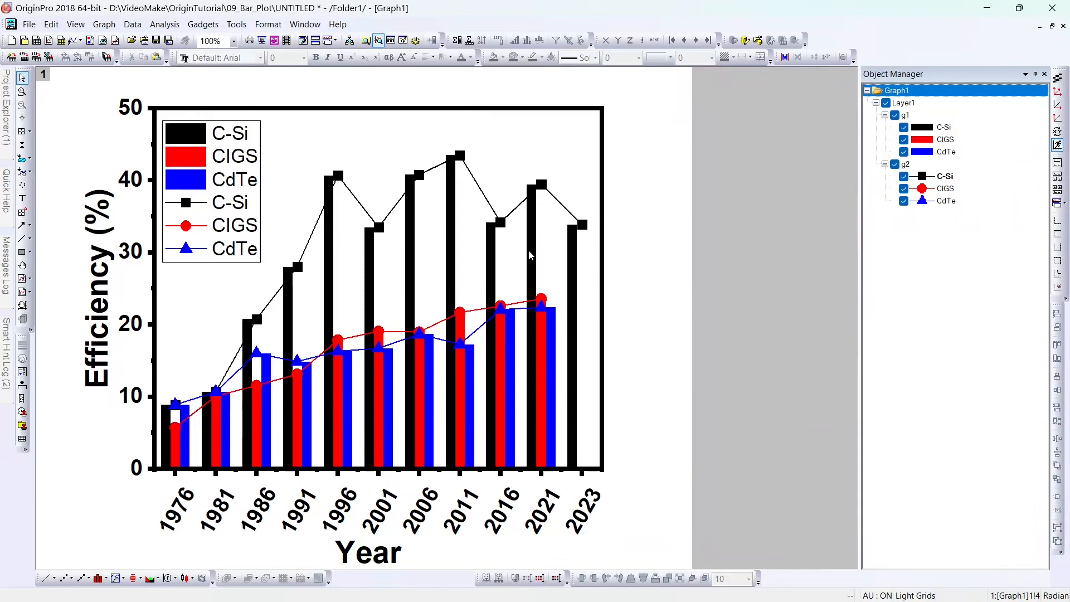
Step: Make all six legend text lines bold and apply
click(233, 205)
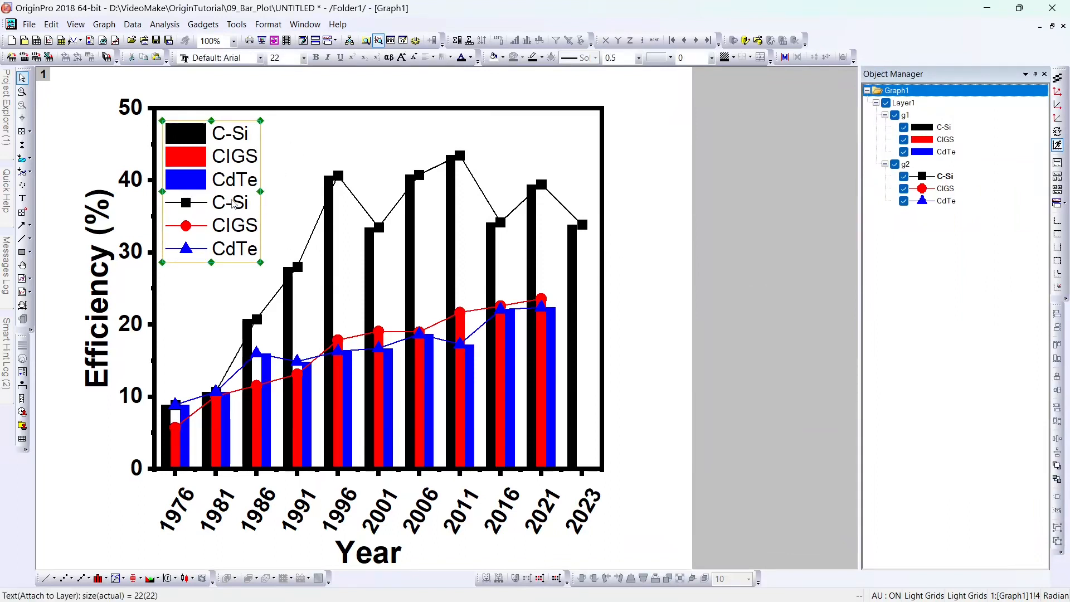
double_click(233, 205)
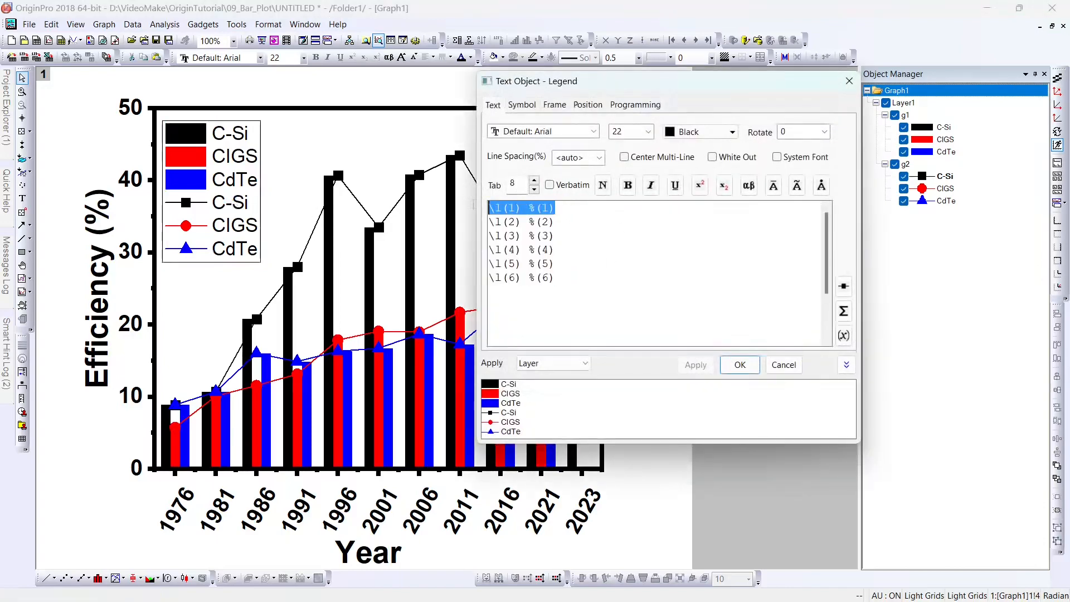
click(628, 185)
drag(557, 222, 489, 236)
click(628, 185)
click(627, 185)
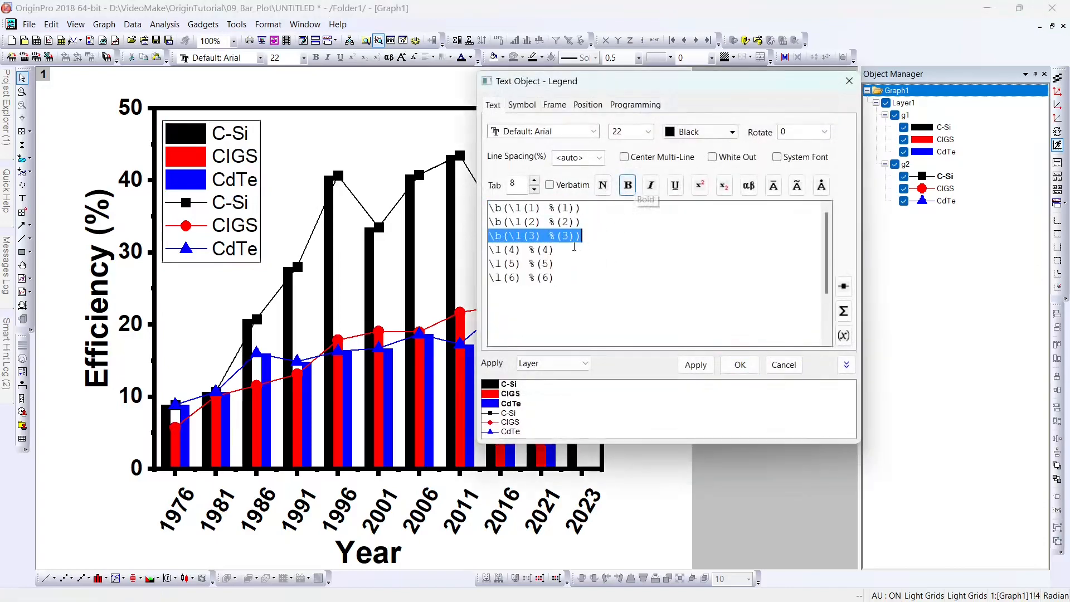
drag(557, 250, 489, 264)
click(628, 185)
click(628, 185)
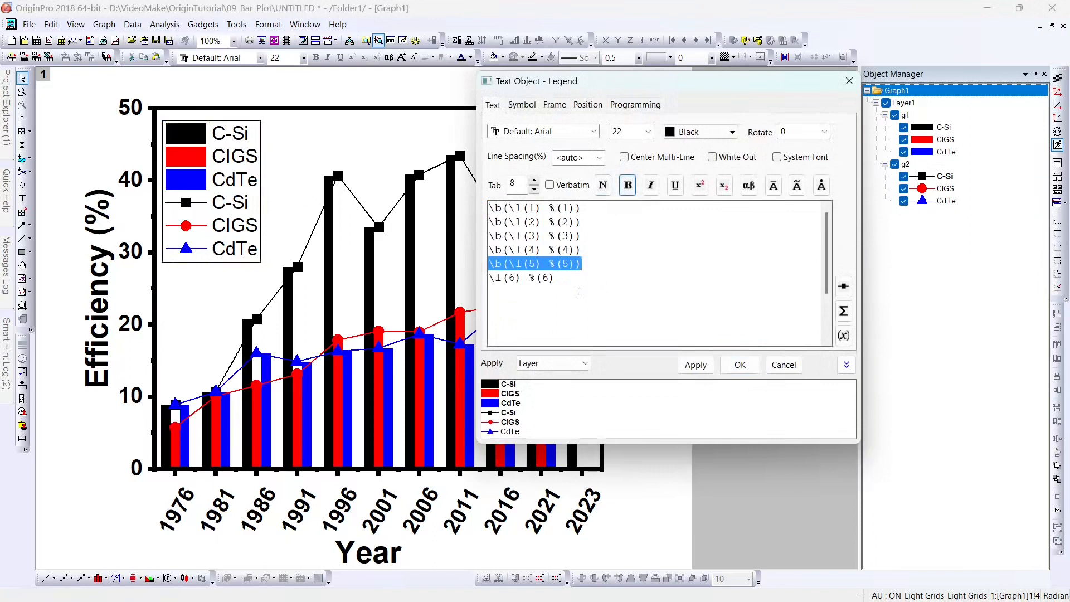
drag(558, 278, 489, 278)
click(627, 185)
click(695, 365)
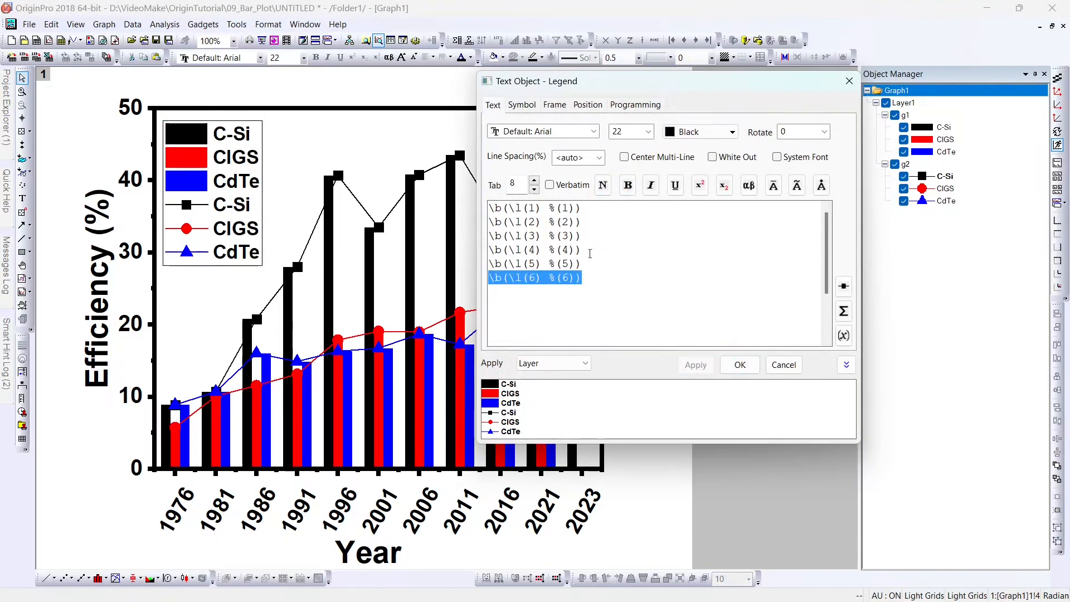
Step: Set the legend frame to None and close the legend settings
click(530, 106)
click(557, 105)
click(591, 127)
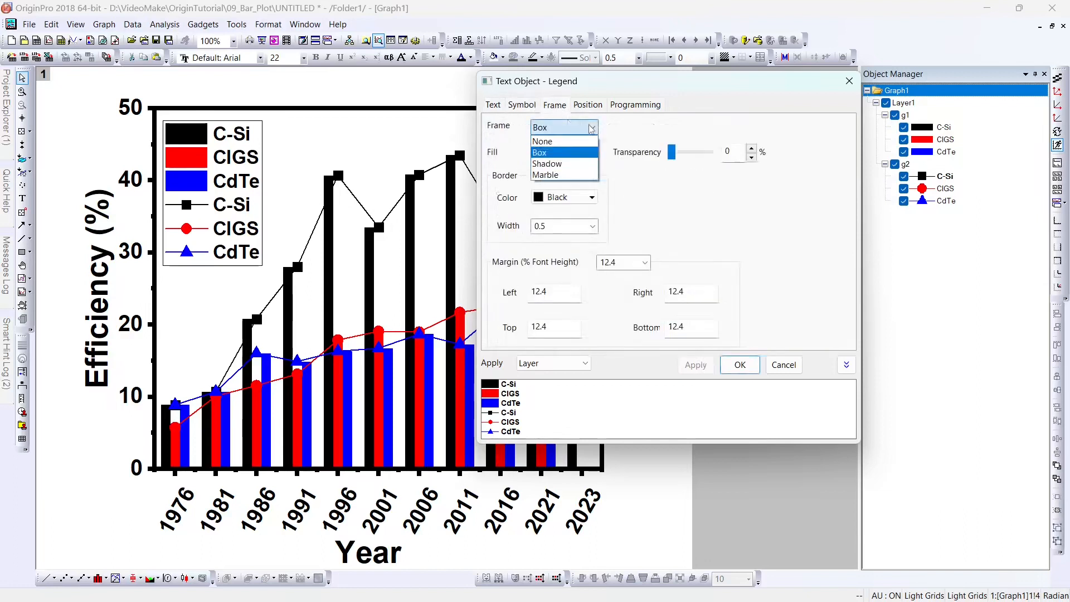
click(560, 141)
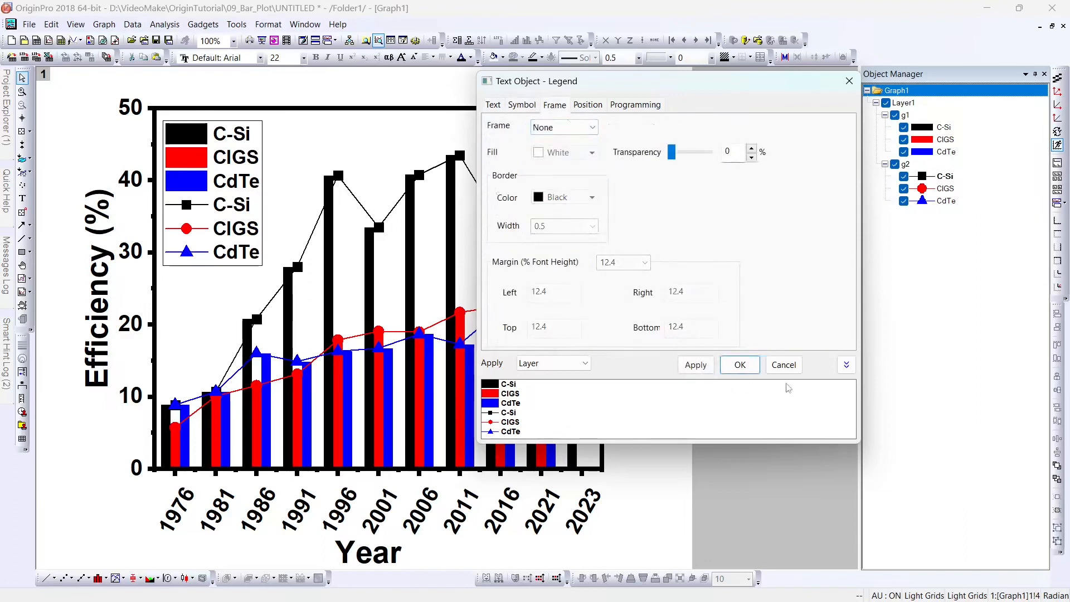
click(697, 365)
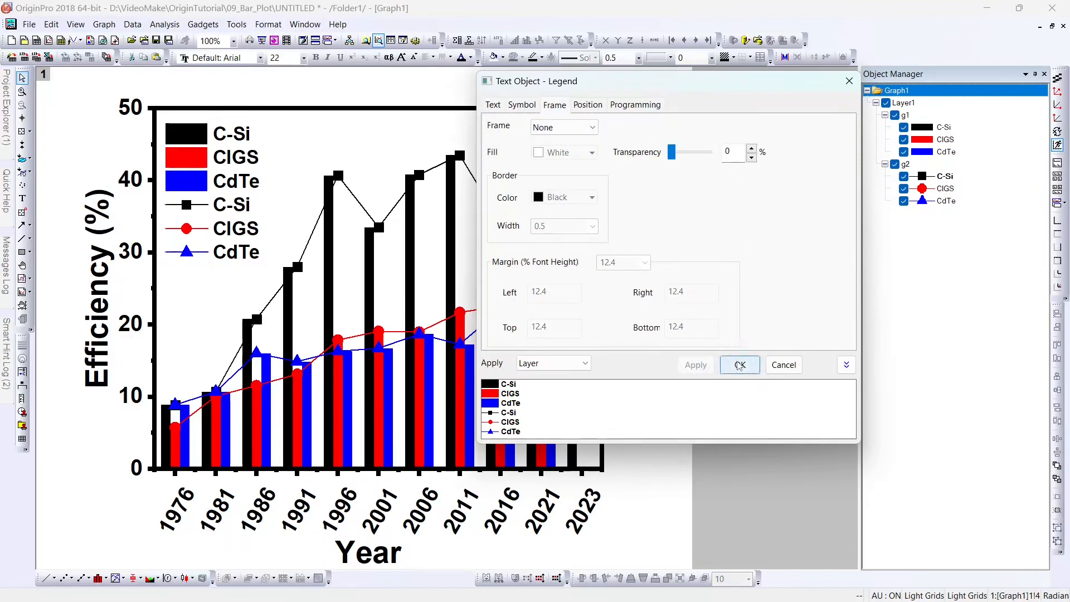
click(740, 365)
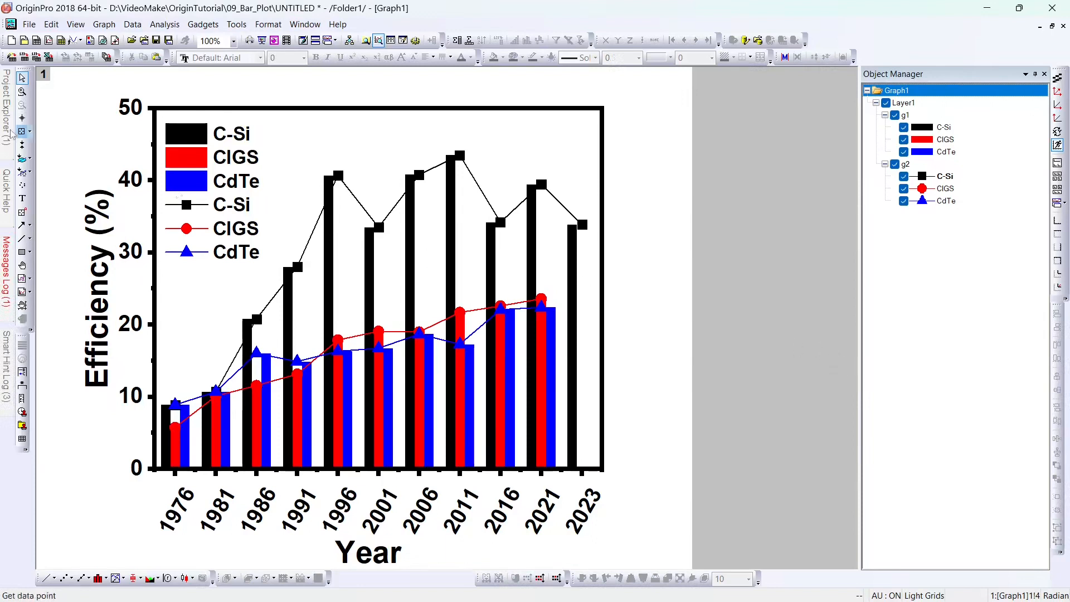
Step: Open Book1 and select efficiency columns B(Y), F(Y) and D(Y)
mouse_move(10, 134)
double_click(42, 194)
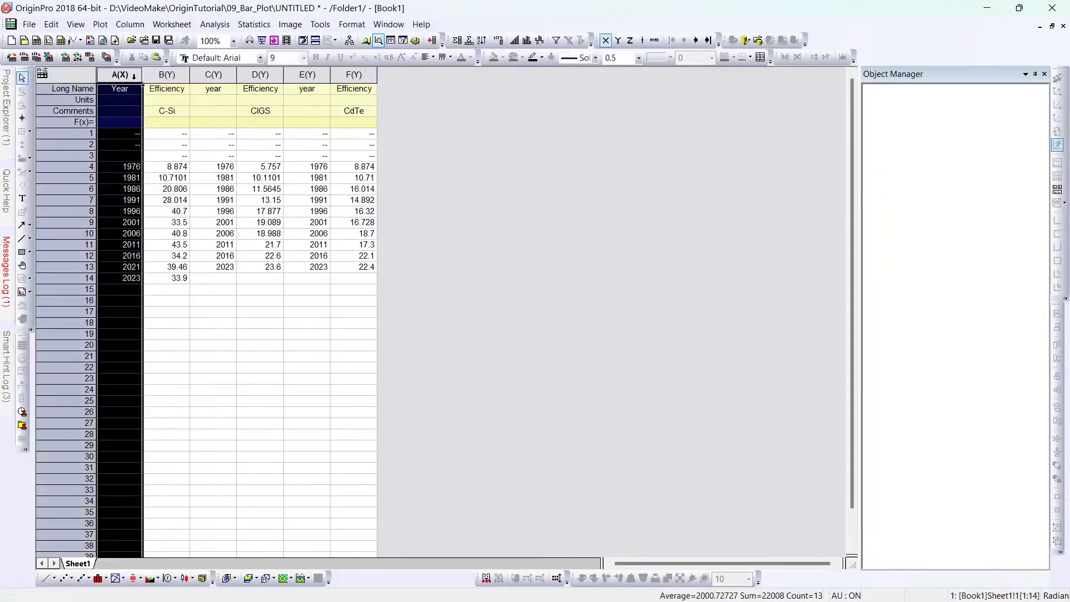
ctrl+click(167, 76)
click(413, 75)
ctrl+click(354, 75)
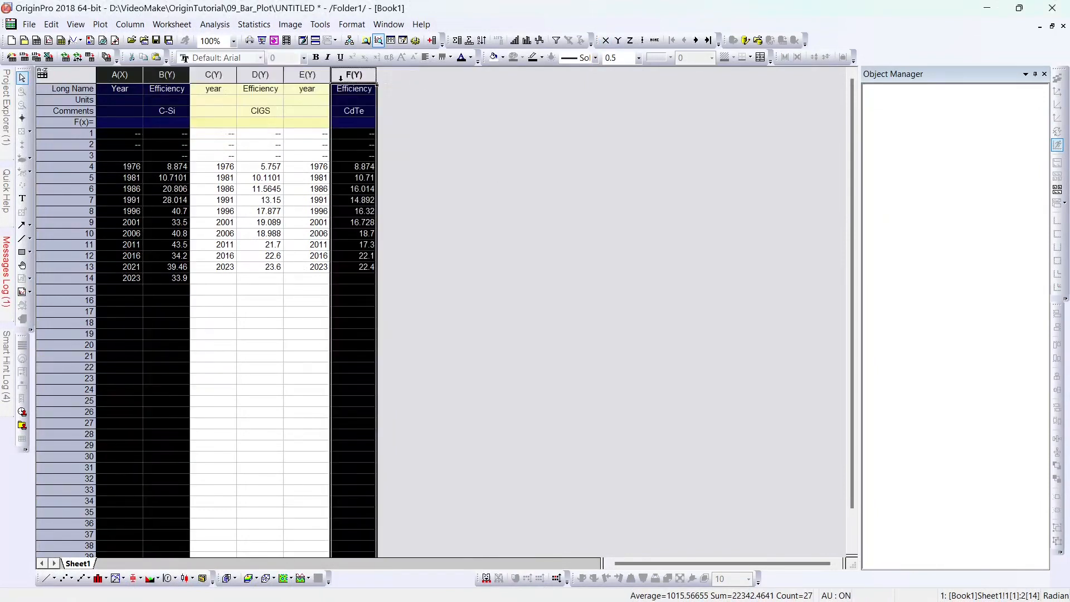
ctrl+click(260, 75)
Step: Plot the selected columns as a horizontal Bar chart, creating Graph2
click(98, 27)
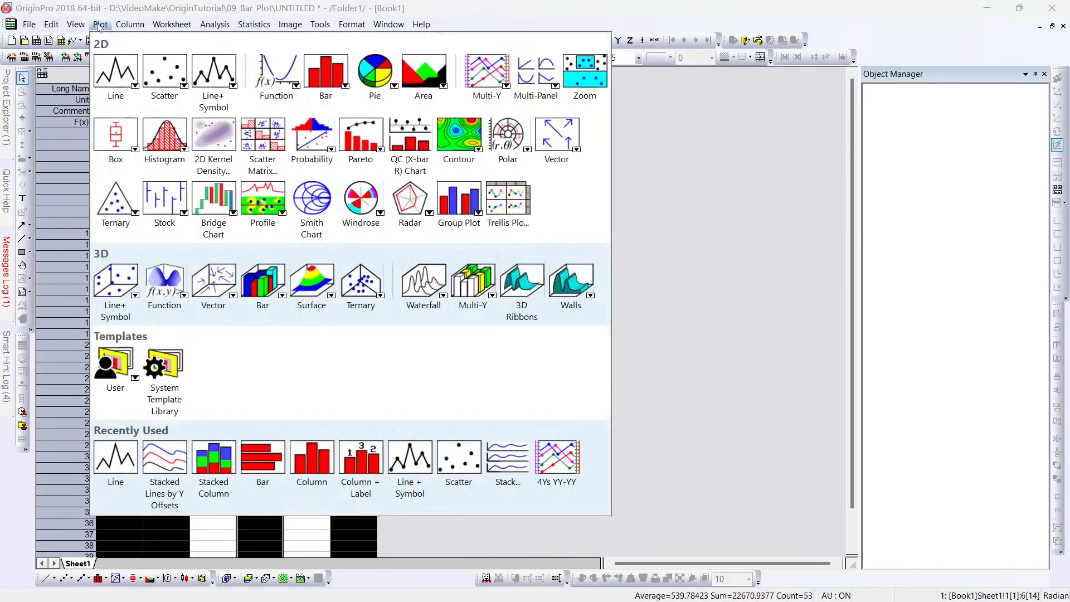
click(130, 25)
click(103, 26)
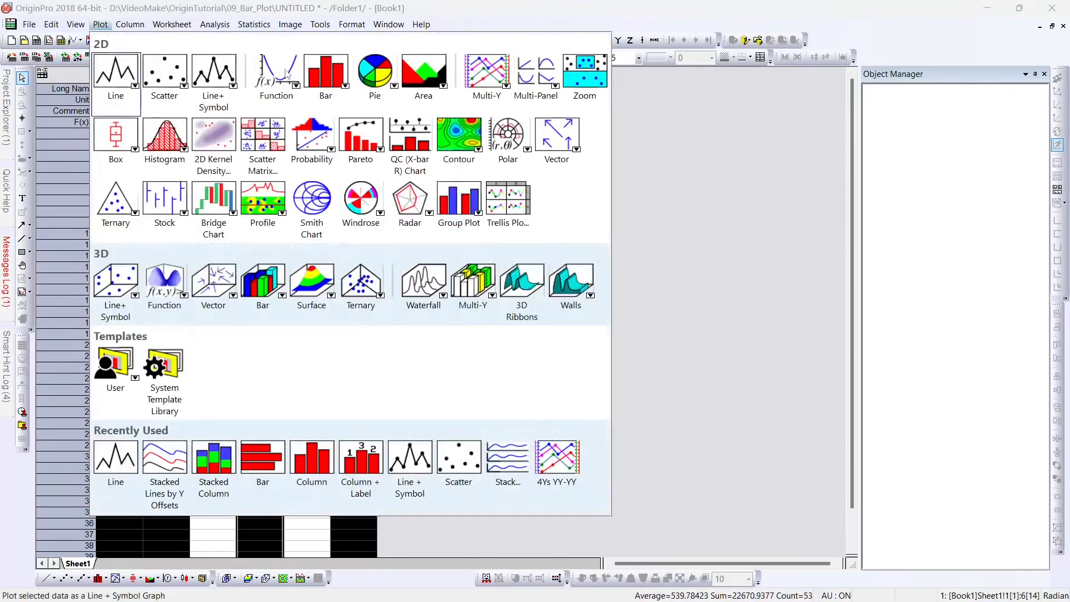
click(444, 163)
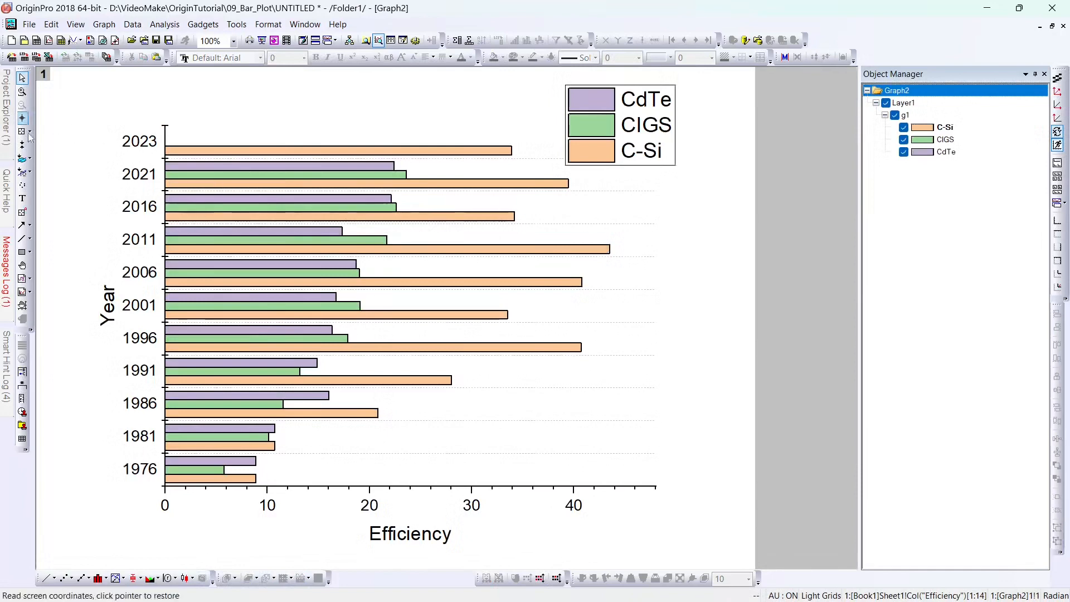
mouse_move(13, 111)
click(42, 195)
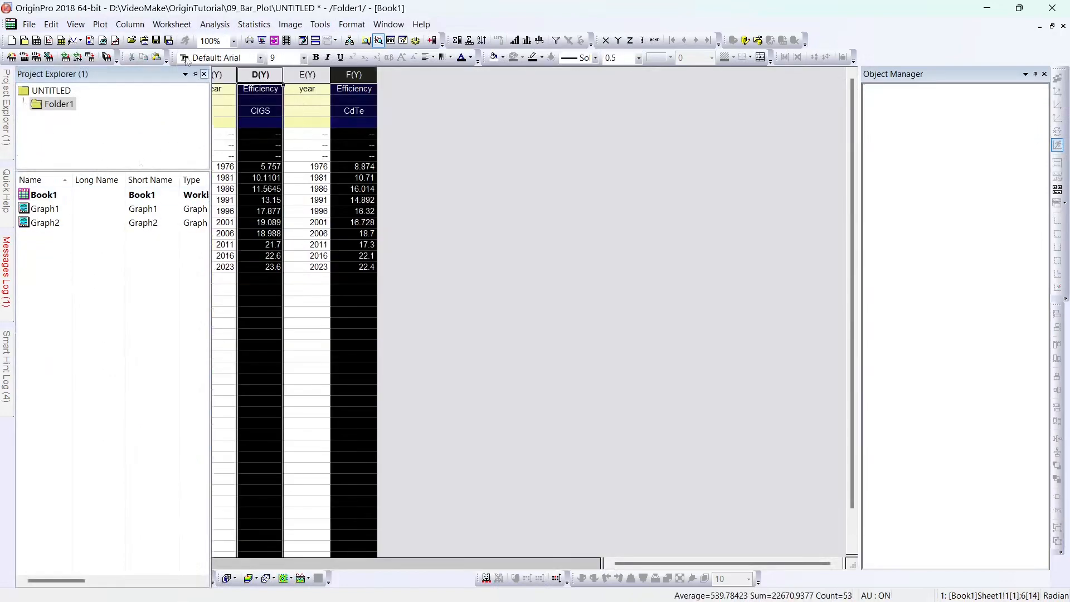
Step: Plot the C-Si, CIGS and CdTe efficiency columns as a stacked column chart (Graph3)
click(100, 24)
mouse_move(321, 70)
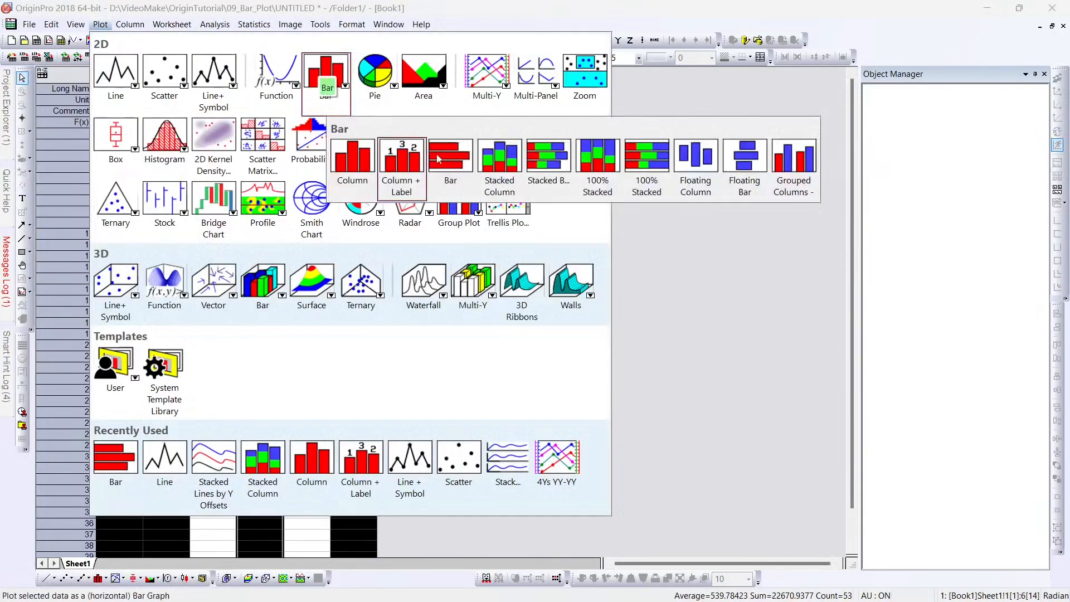
click(499, 156)
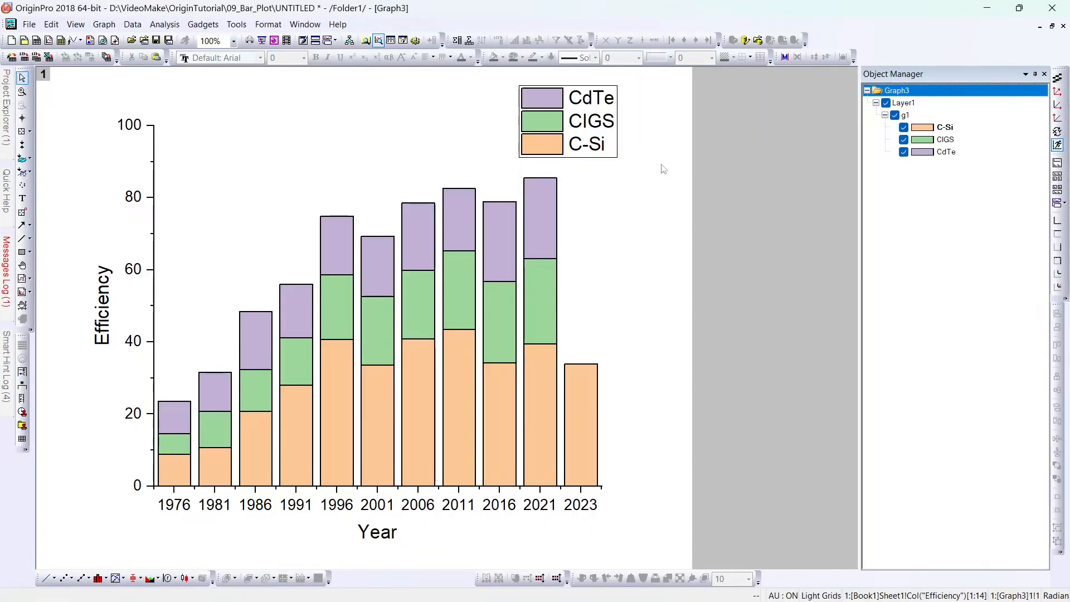
Step: Restore Graph3 to a window, then reposition and resize Graph1, Graph2 and Graph3 side by side
click(1052, 26)
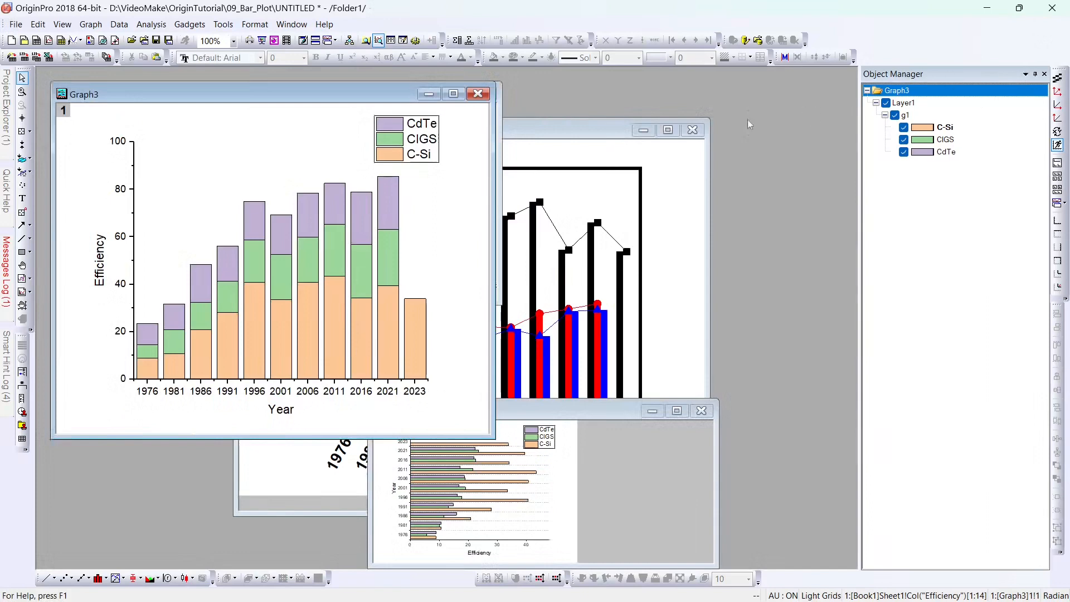
drag(371, 101, 837, 114)
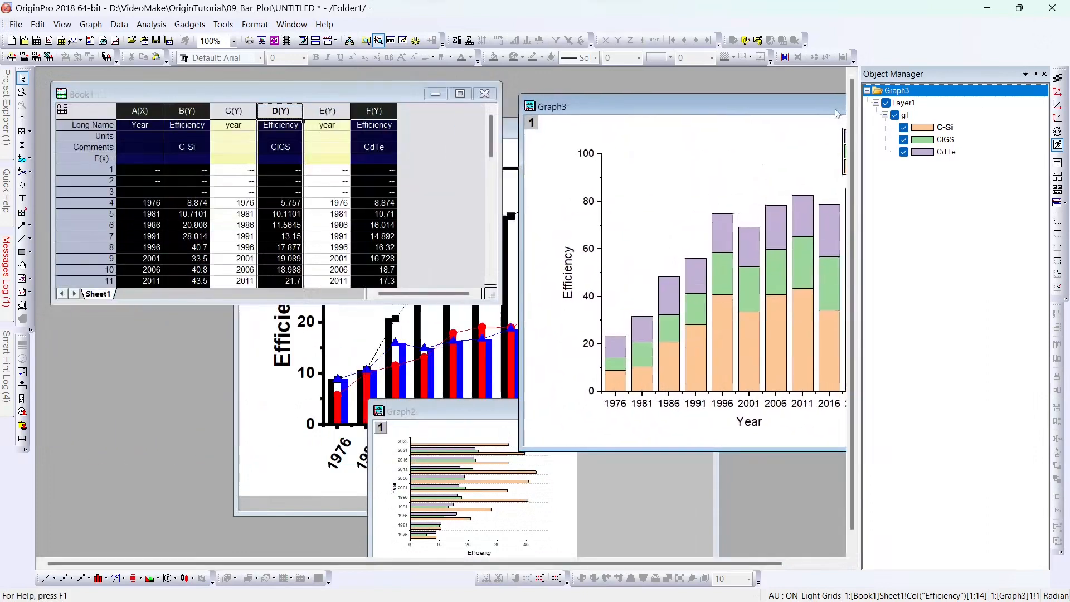
click(259, 360)
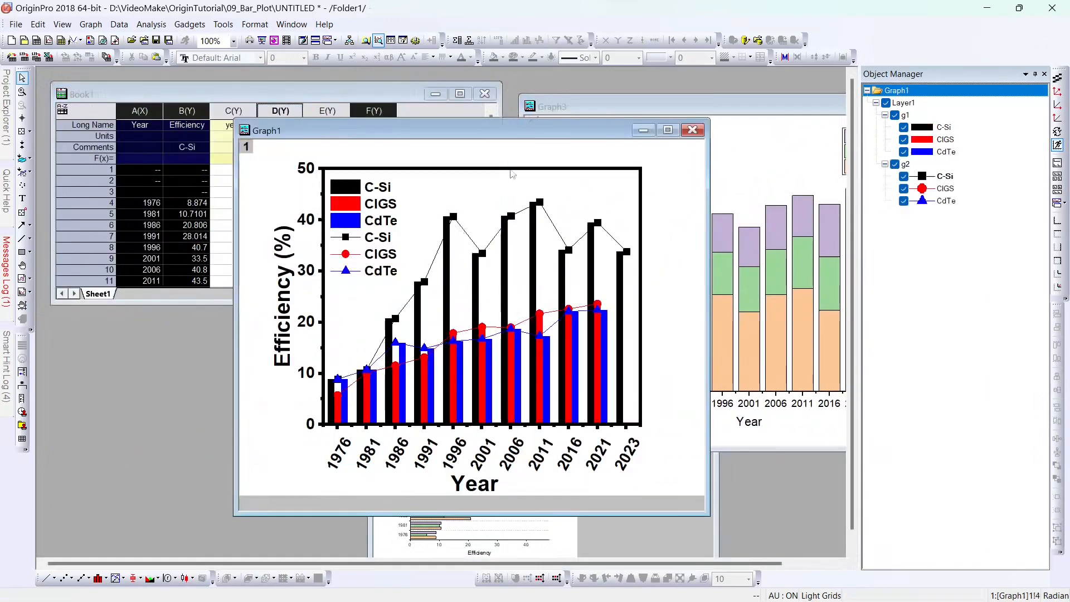
drag(535, 128, 314, 110)
click(547, 517)
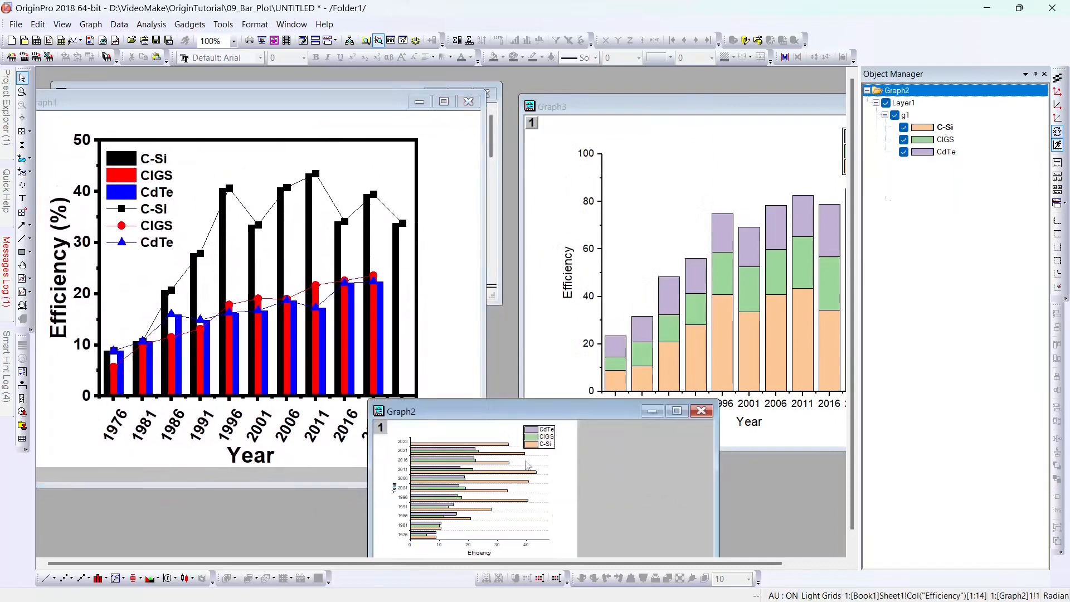
drag(508, 414, 464, 228)
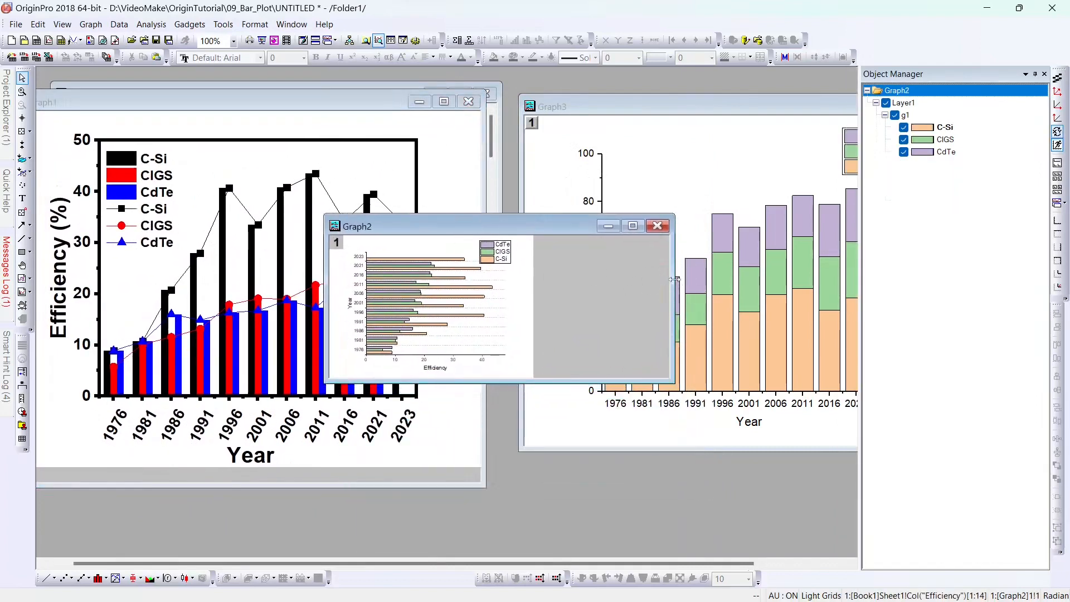
drag(675, 279, 535, 280)
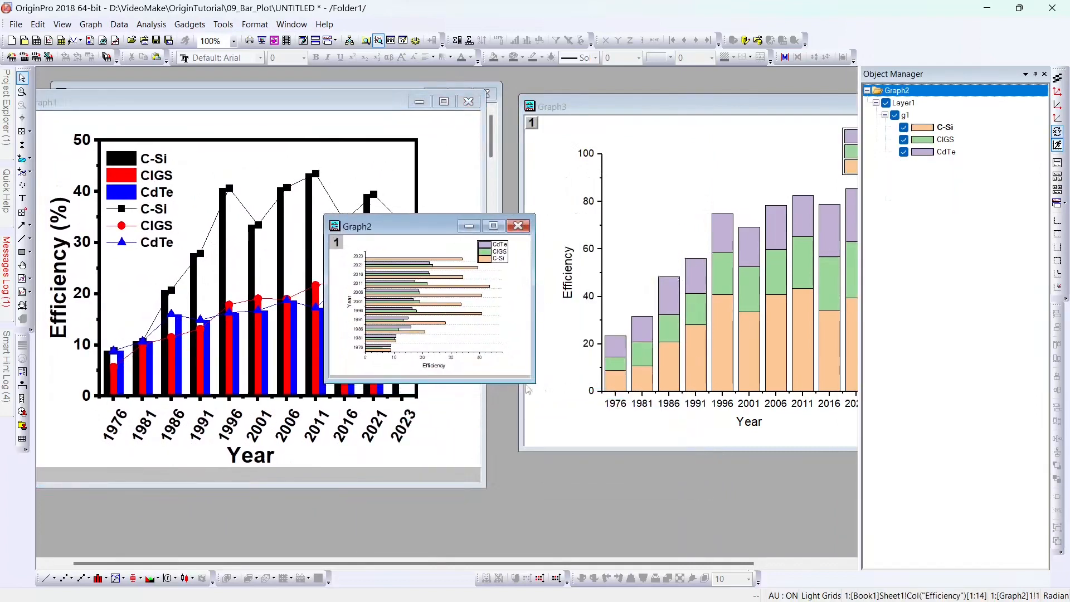
drag(534, 383, 615, 480)
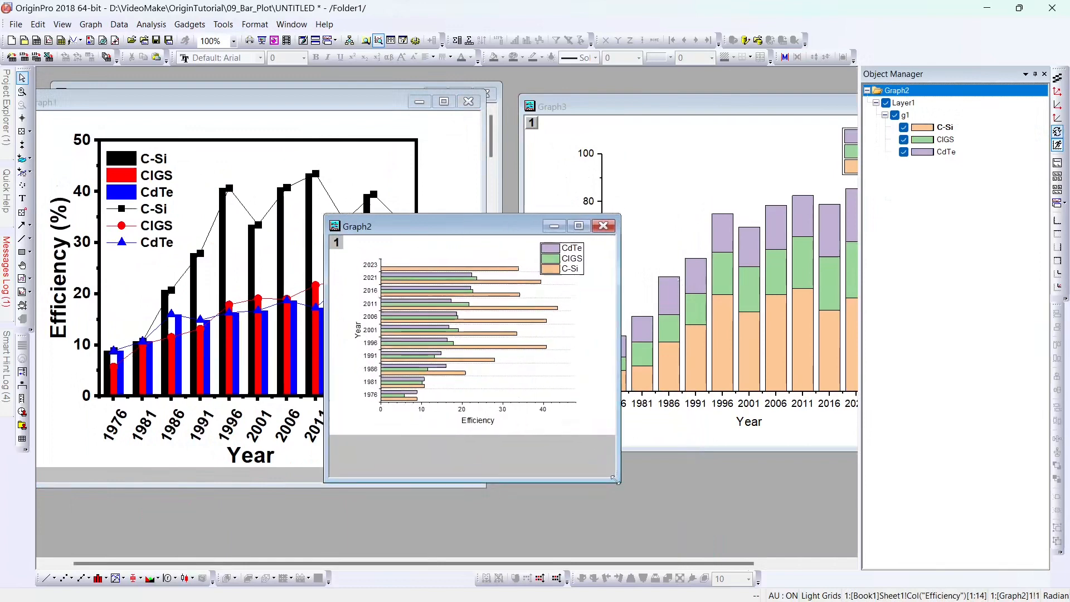